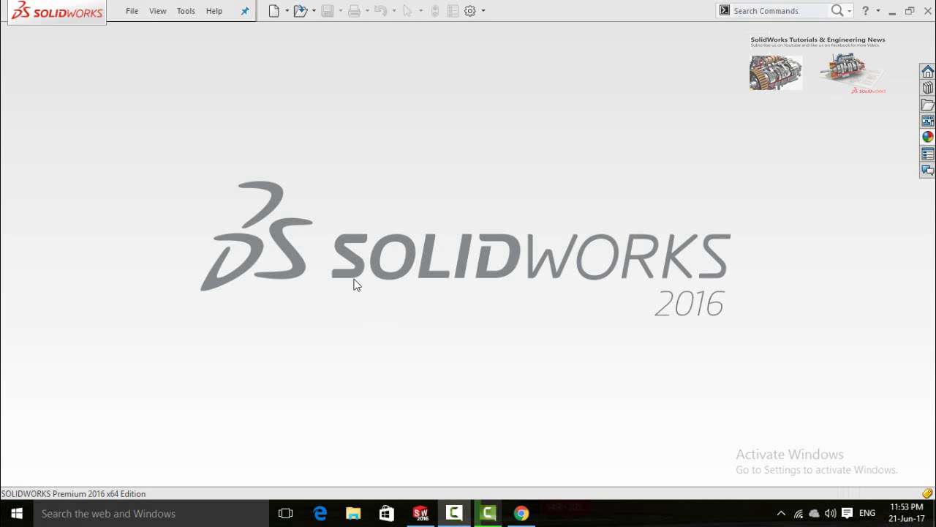
- Create a new blank Part document (Part9)
left_click(274, 13)
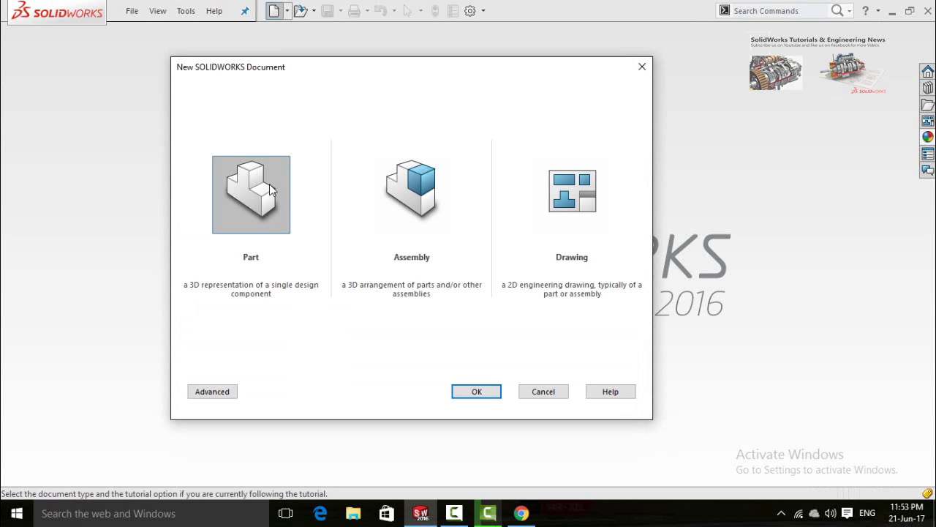
left_click(476, 392)
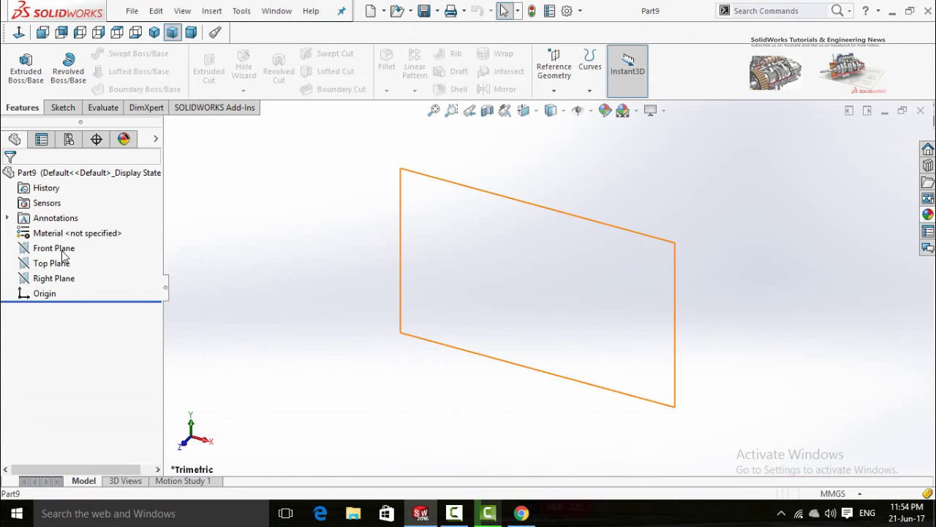
- Sketch a near-full centerpoint arc on Front Plane centred on the origin
left_click(64, 250)
left_click(71, 232)
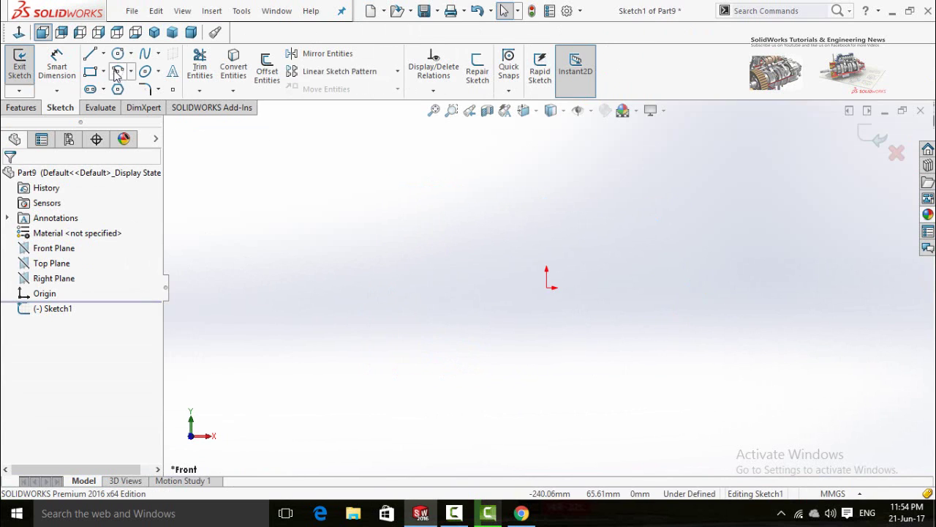
left_click(130, 71)
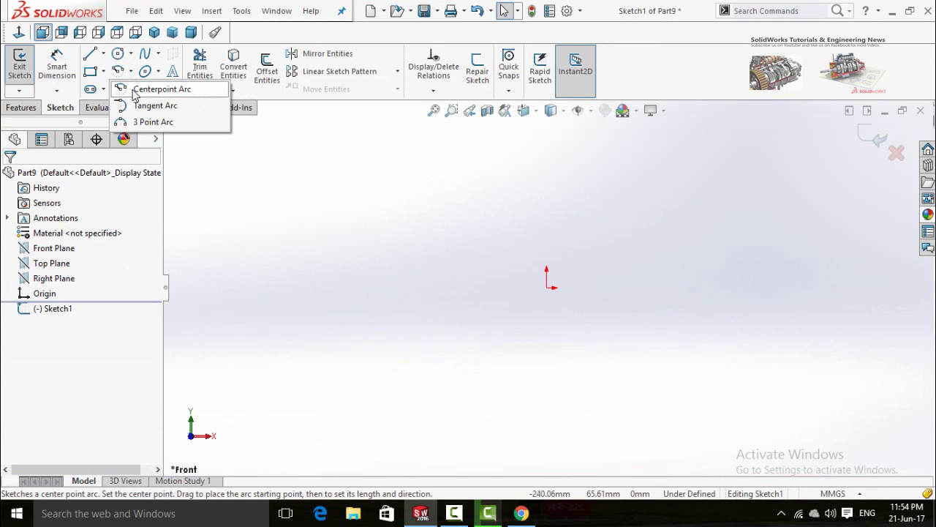
left_click(157, 90)
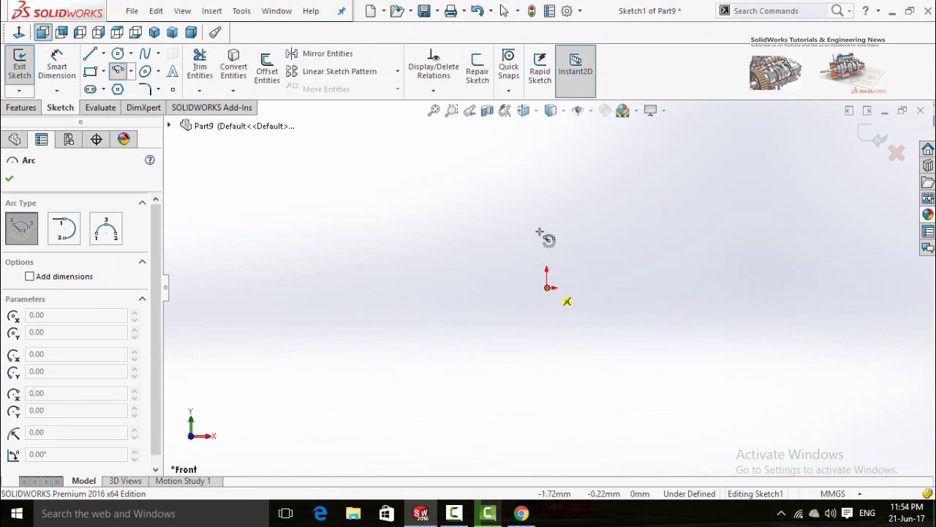
left_click(547, 286)
left_click(567, 185)
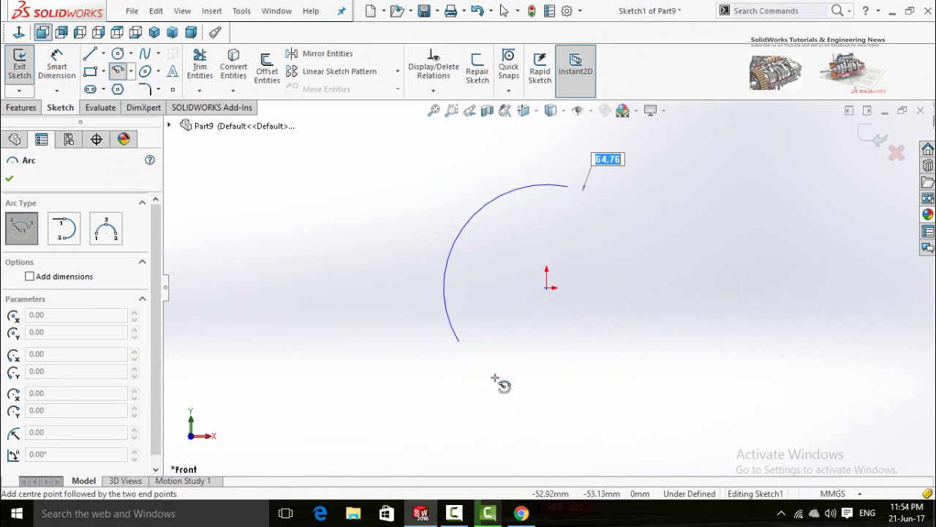
left_click(585, 204)
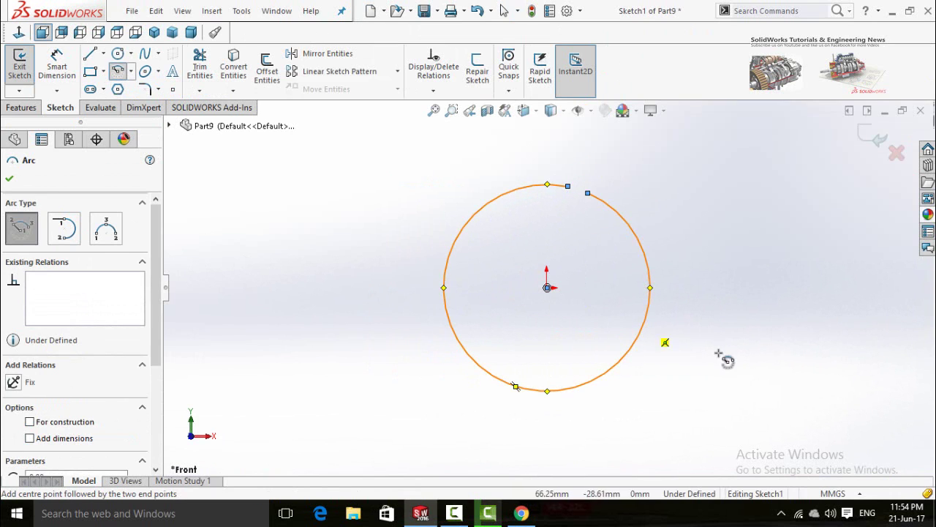
- Dimension the arc's radius to 6 in (152.40 mm)
key("d")
left_click(606, 376)
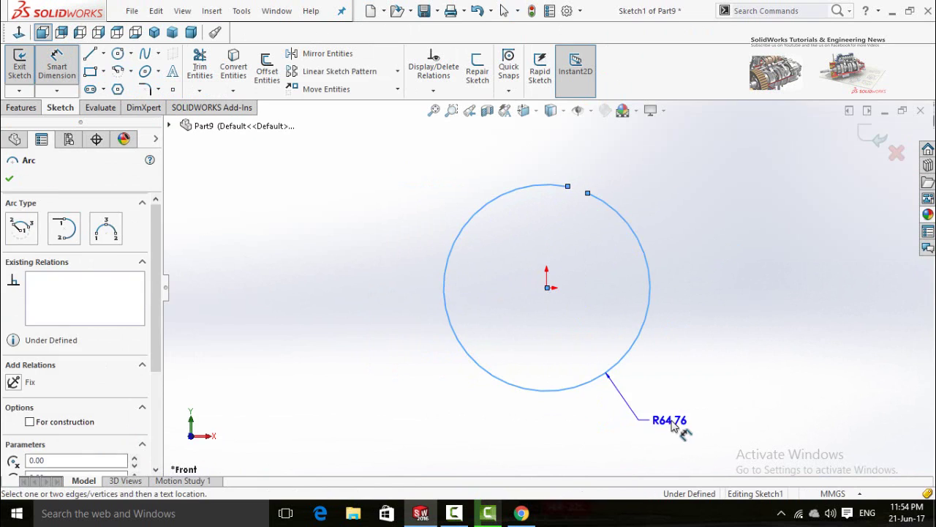
left_click(673, 424)
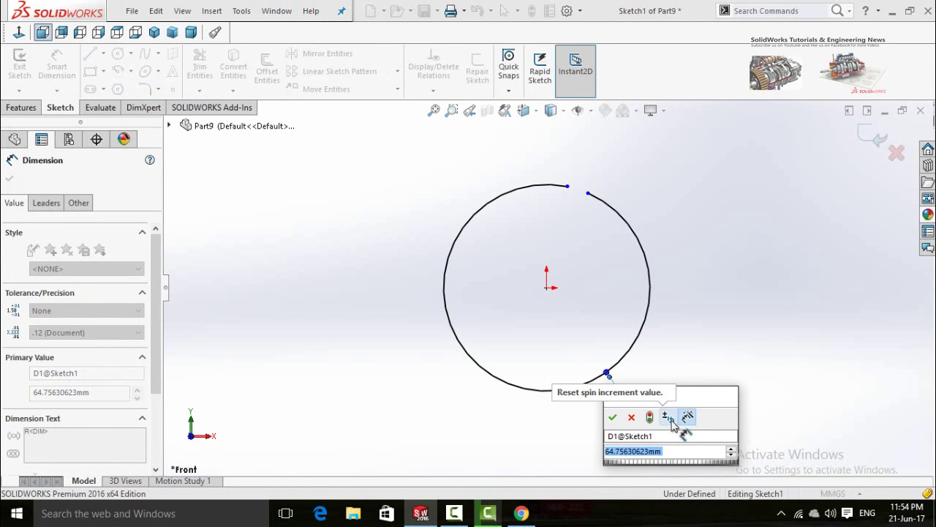
type("6in")
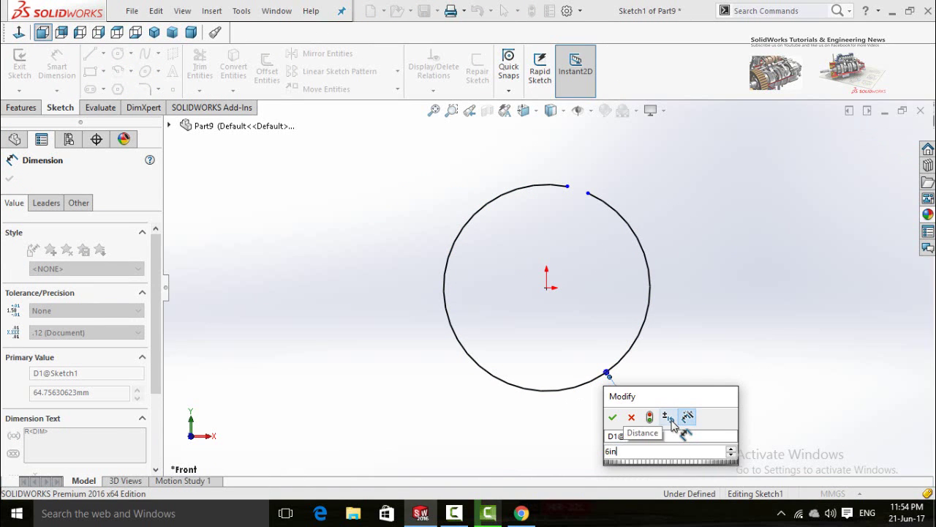
key("Return")
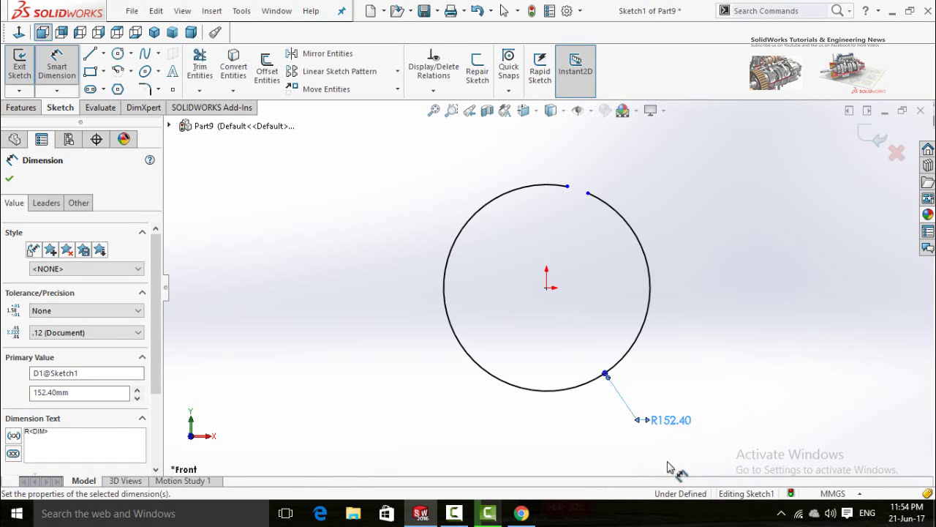
- Dimension the gap between the arc's two endpoints to 2 mm
scroll(592, 207, "down", 3)
scroll(556, 212, "down", 1)
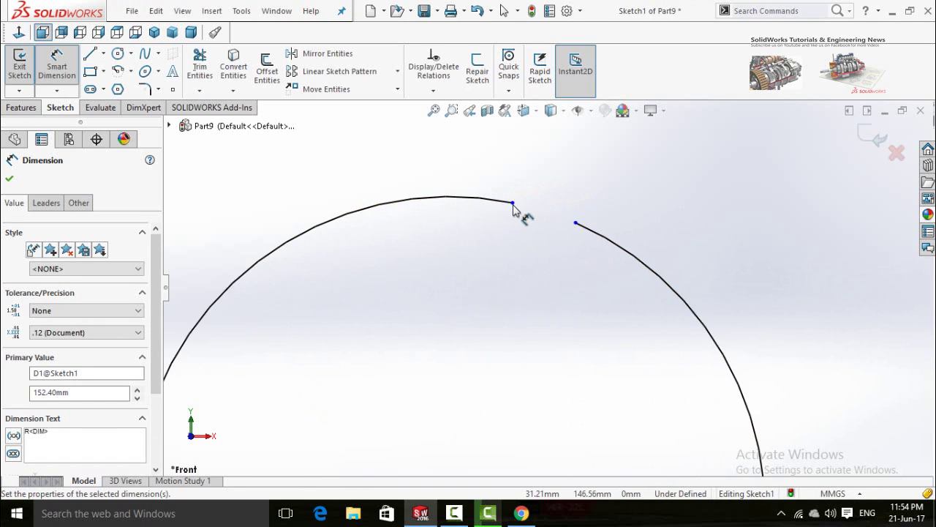
scroll(516, 216, "down", 1)
left_click(515, 208)
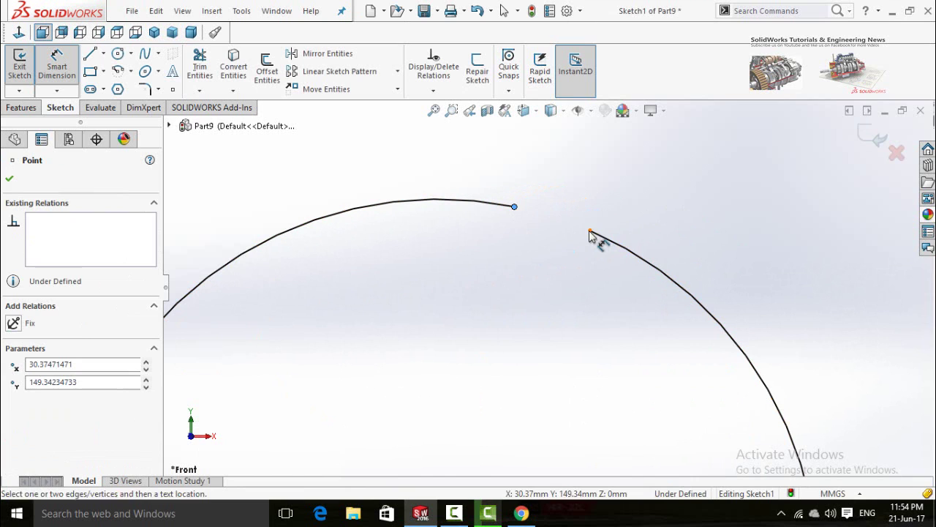
left_click(590, 231)
left_click(431, 238)
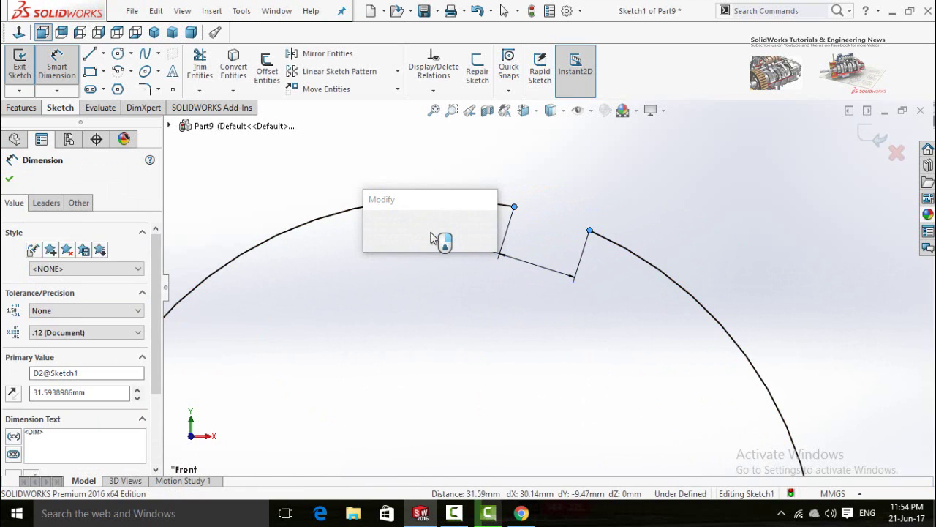
type("2")
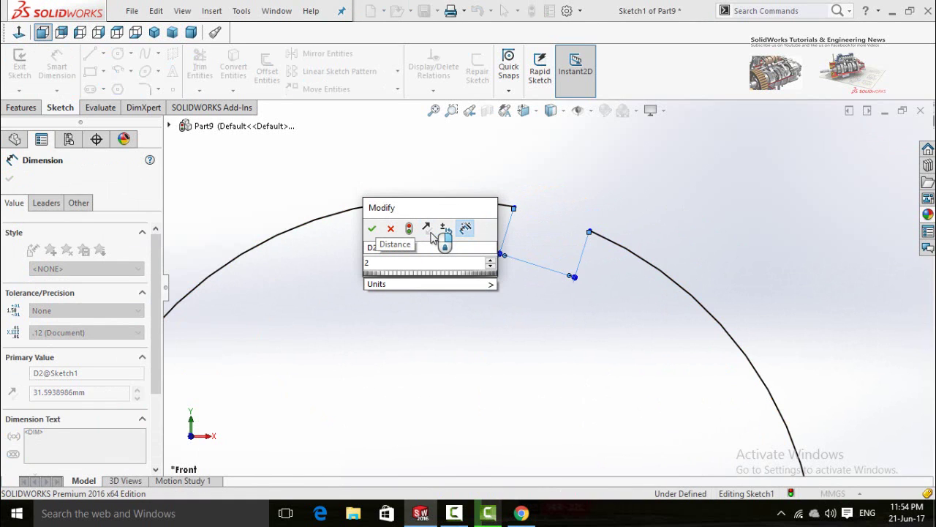
key("Return")
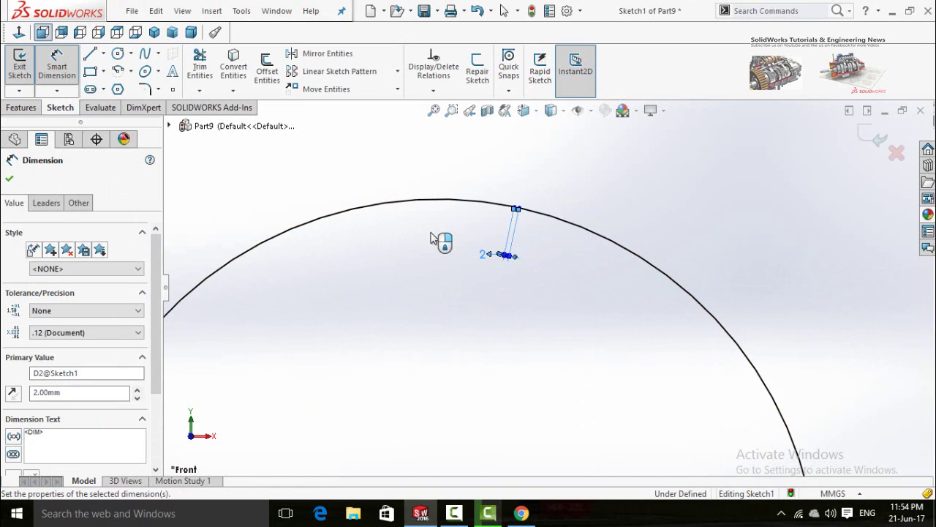
scroll(496, 305, "up", 3)
scroll(508, 378, "up", 2)
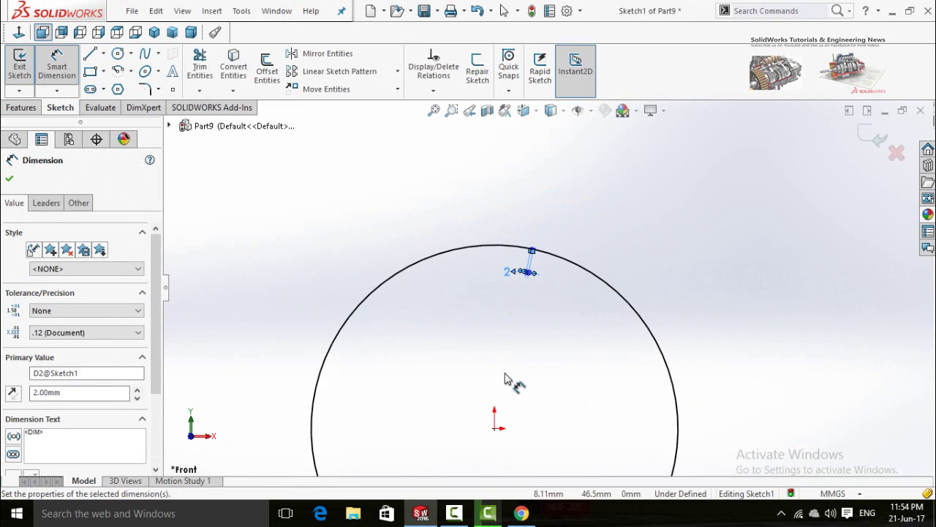
scroll(507, 378, "up", 2)
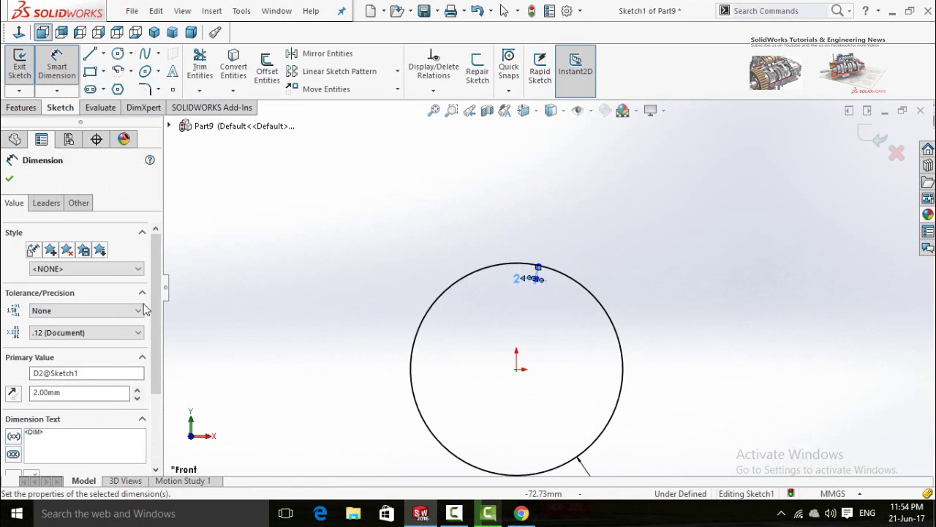
left_click(9, 178)
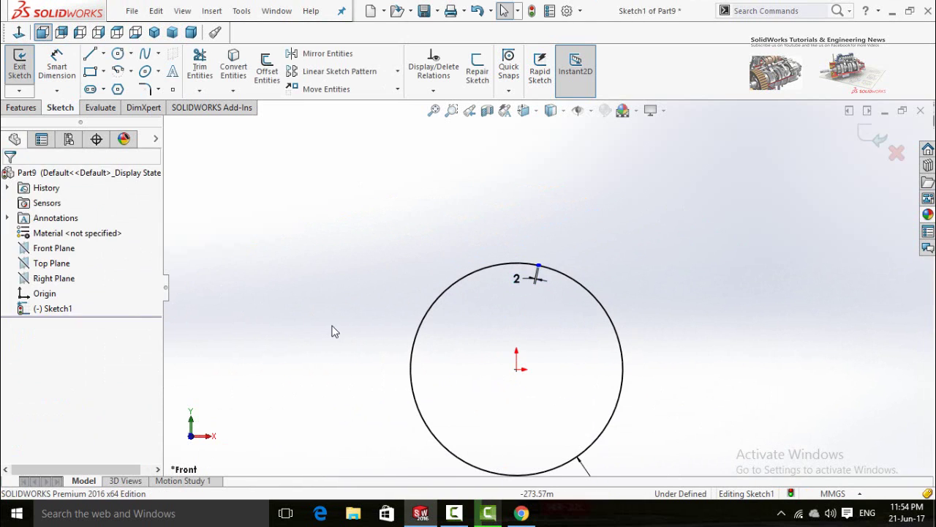
- Exit Sketch1 and clear the selection
left_click(876, 136)
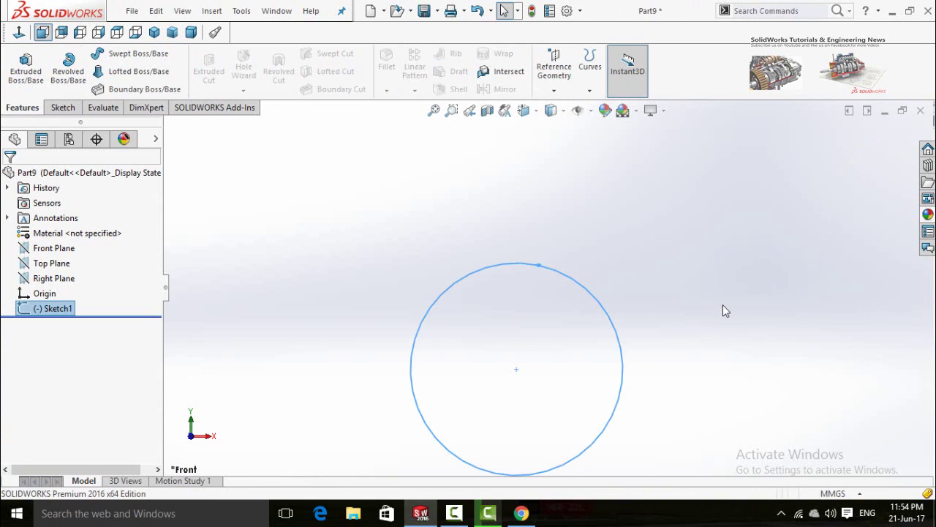
scroll(550, 330, "up", 2)
scroll(530, 352, "up", 3)
left_click(530, 351)
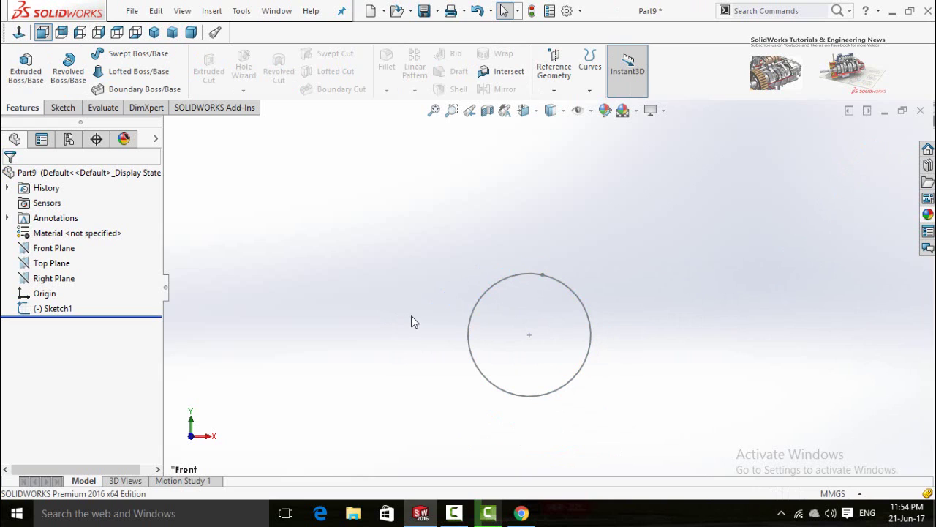
- Create Plane1 offset 609.60 mm from Front Plane
left_click(56, 248)
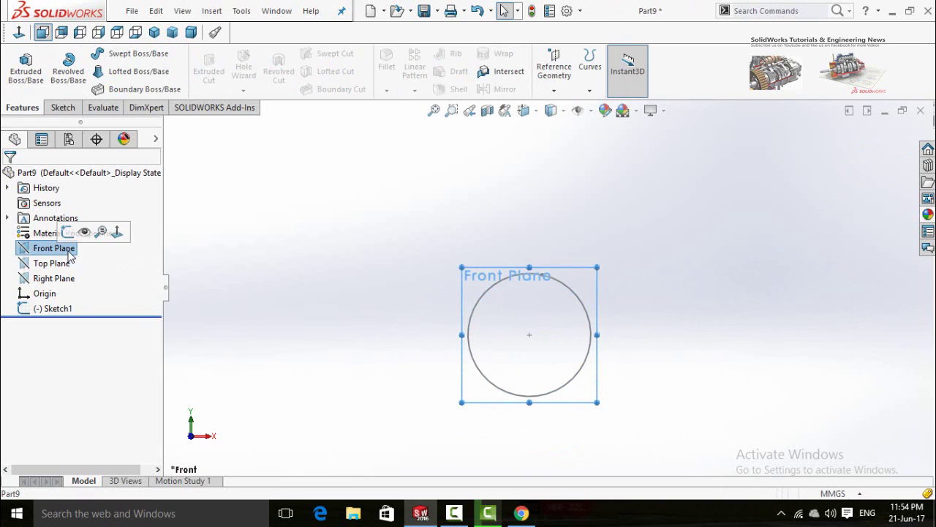
left_click(554, 94)
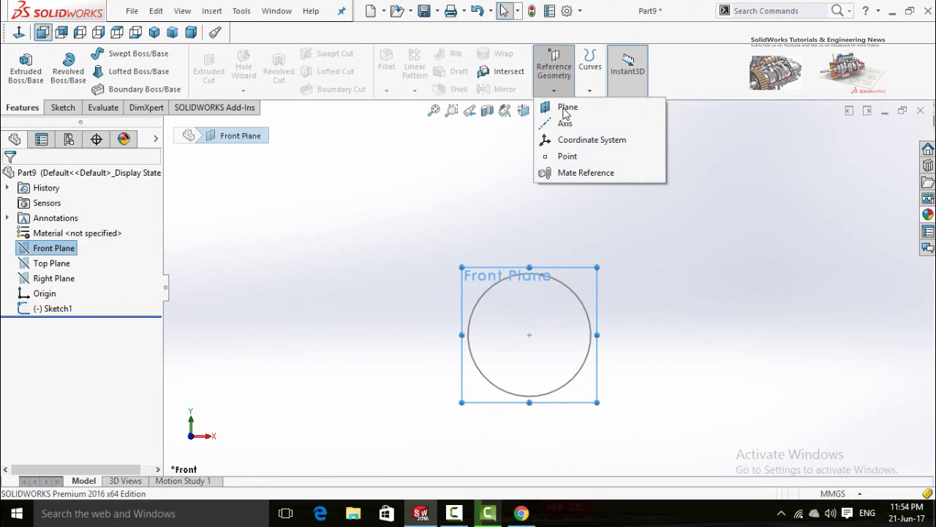
left_click(567, 110)
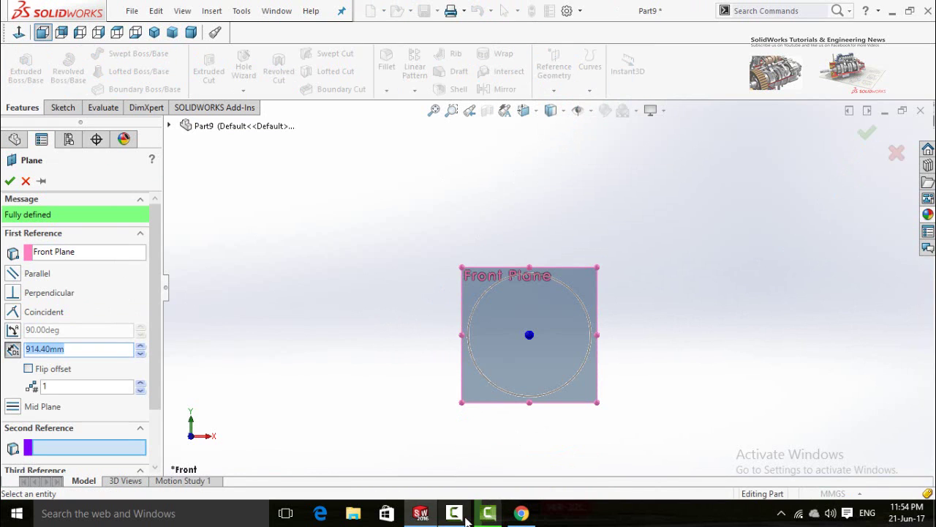
left_click(488, 513)
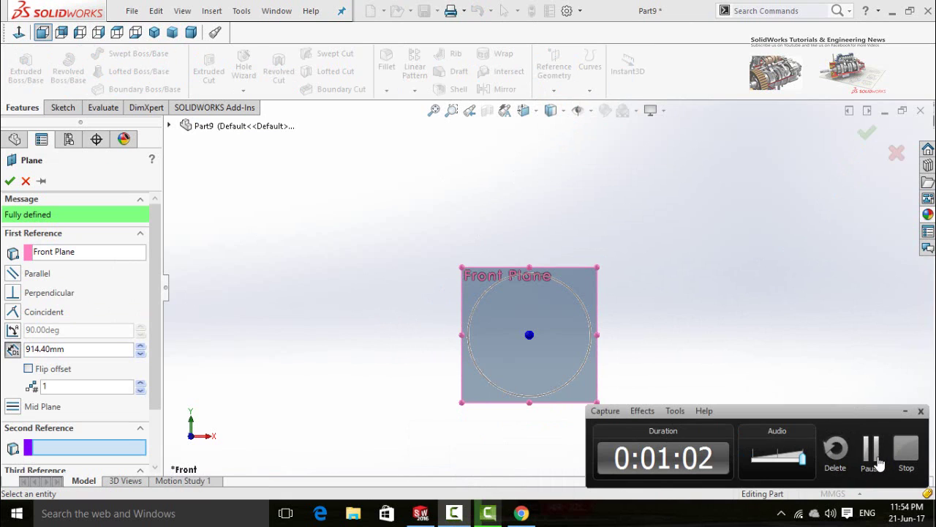
left_click(869, 447)
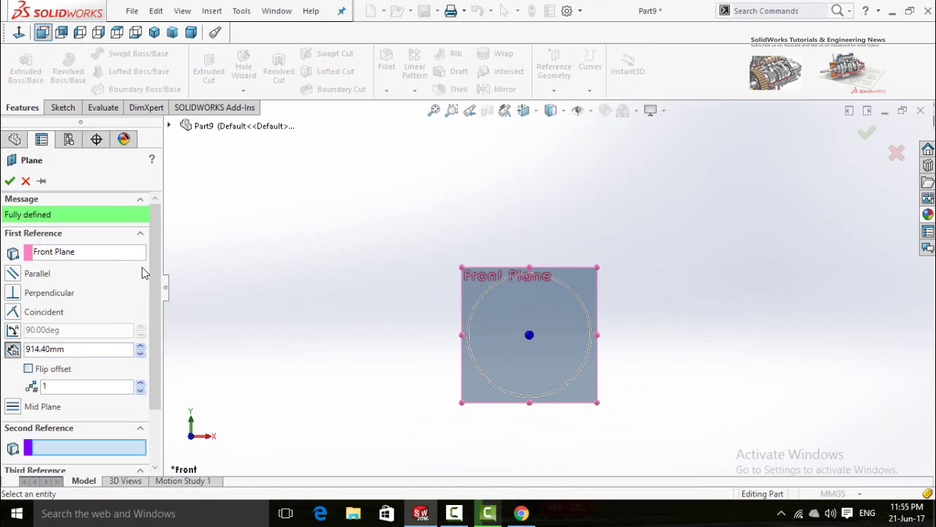
scroll(154, 282, "down", 2)
double_click(73, 309)
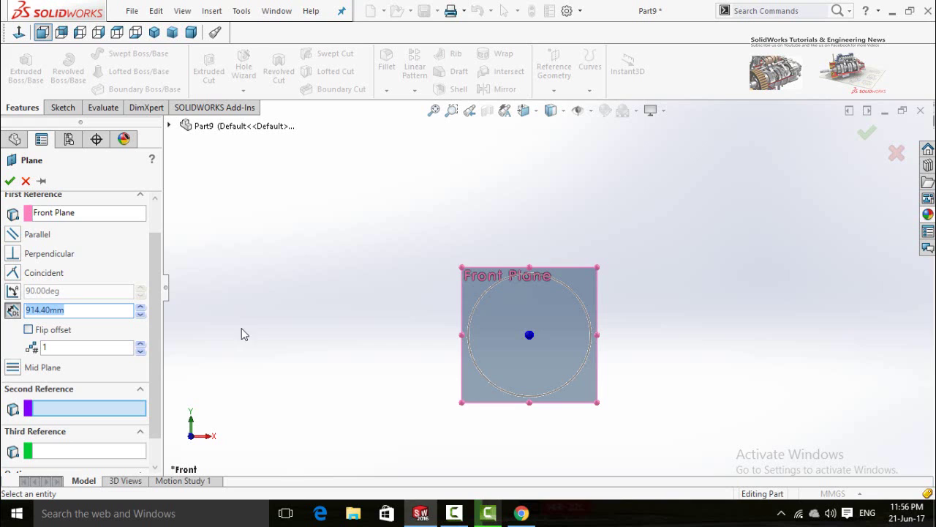
mouse_move(285, 319)
middle_mouse_down()
mouse_move(349, 313)
mouse_move(353, 322)
mouse_move(263, 351)
middle_mouse_up()
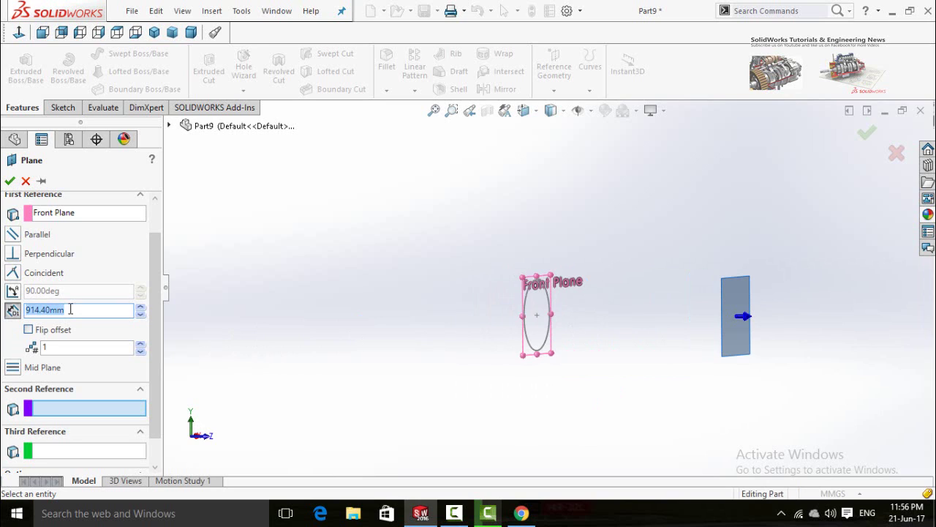
type("2f")
type("609.6")
key("Return")
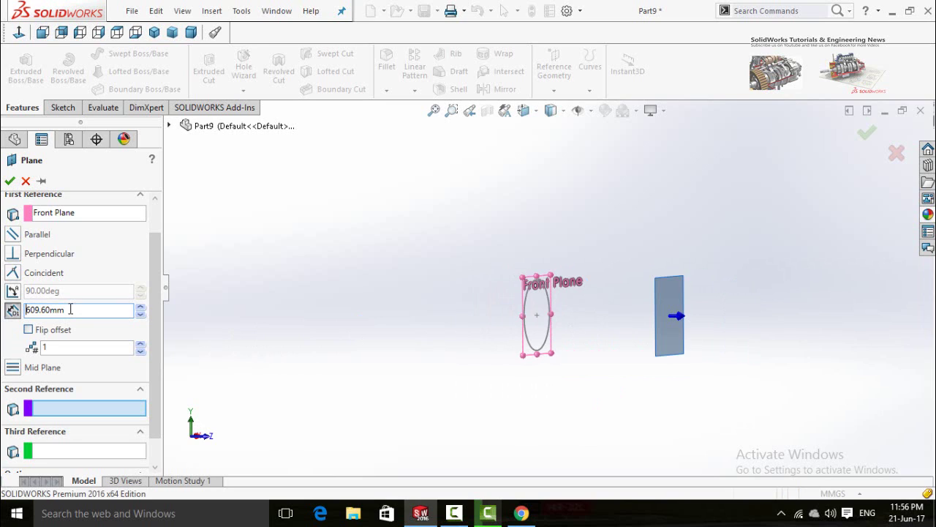
left_click(9, 182)
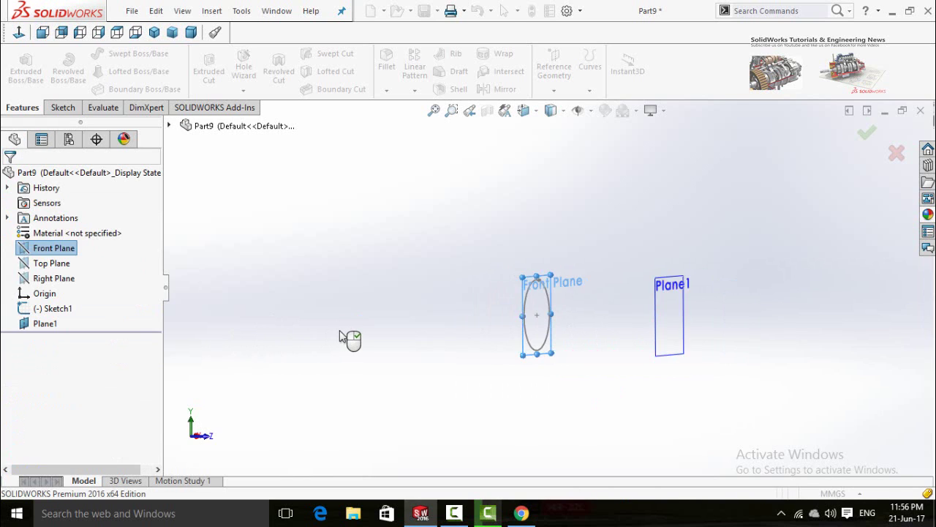
- Sketch a near-full centerpoint arc on Plane1 around the origin, viewed normal to it
left_click(673, 334)
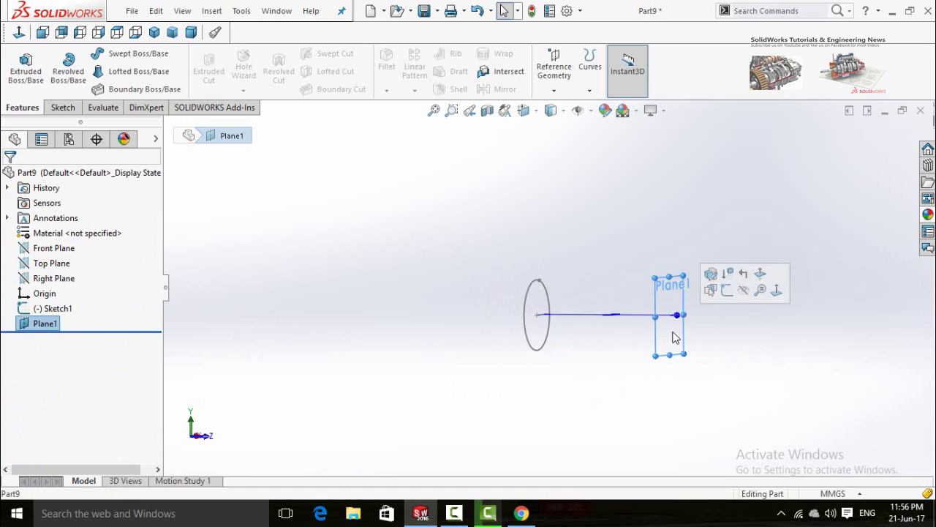
left_click(726, 291)
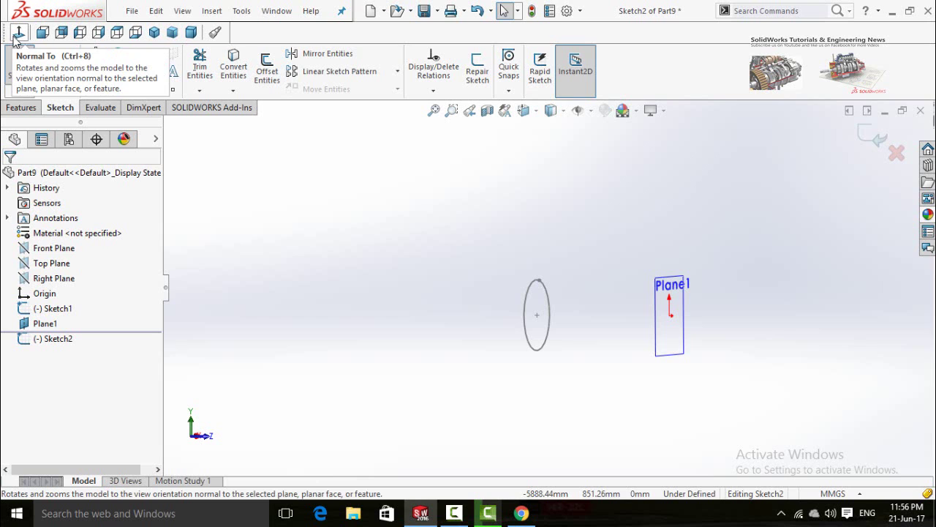
left_click(14, 38)
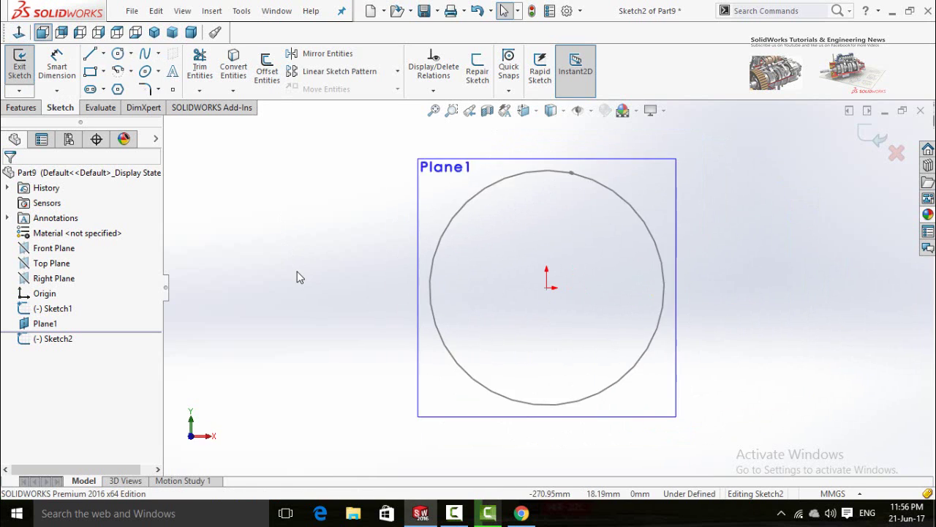
left_click(117, 71)
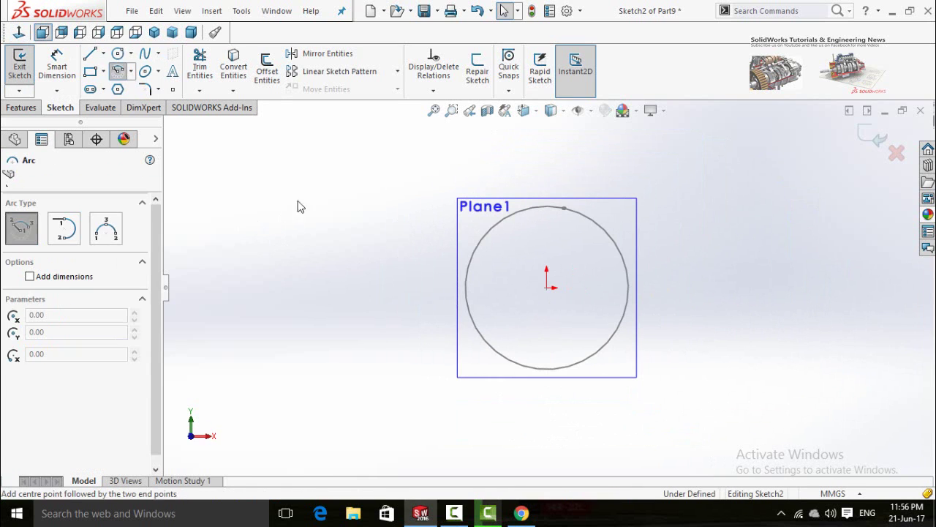
left_click(548, 289)
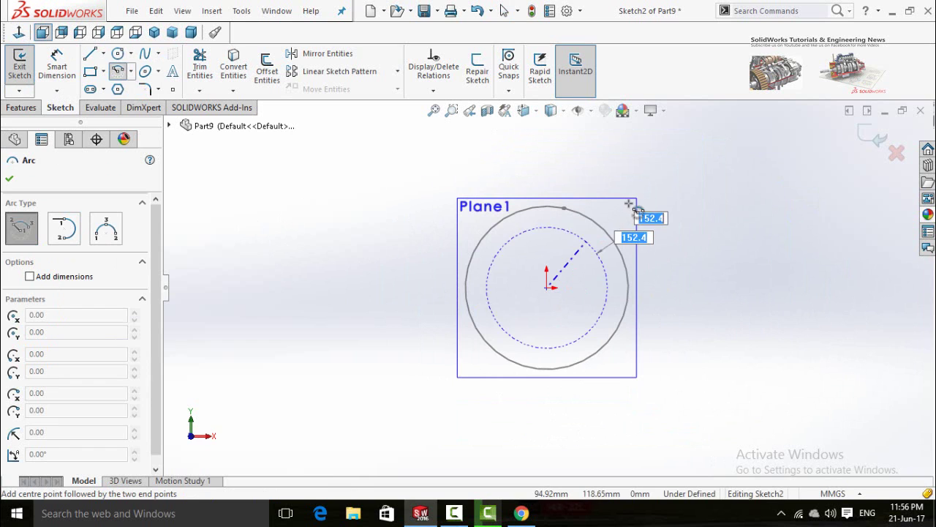
left_click(677, 193)
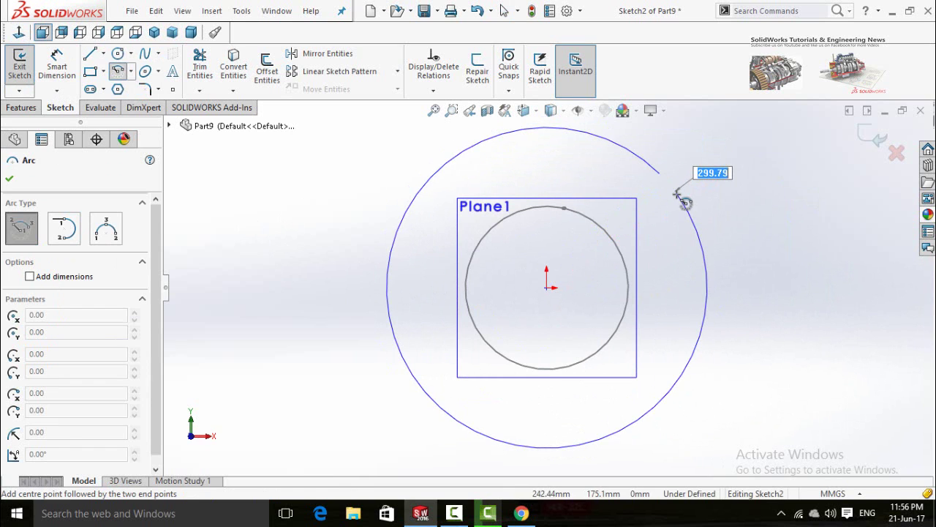
left_click(658, 174)
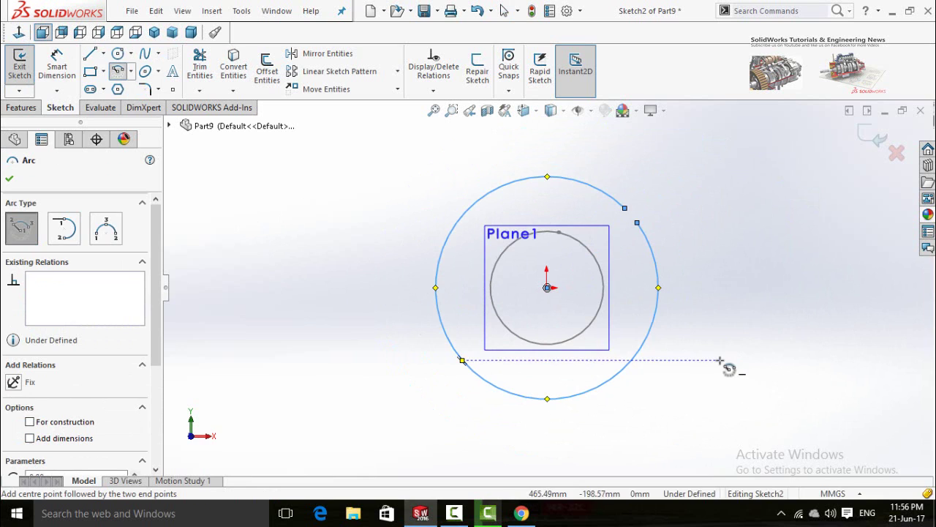
- Dimension the Plane1 arc's radius to 254 mm
right_click_drag(724, 369, 724, 336)
scroll(598, 380, "down", 1)
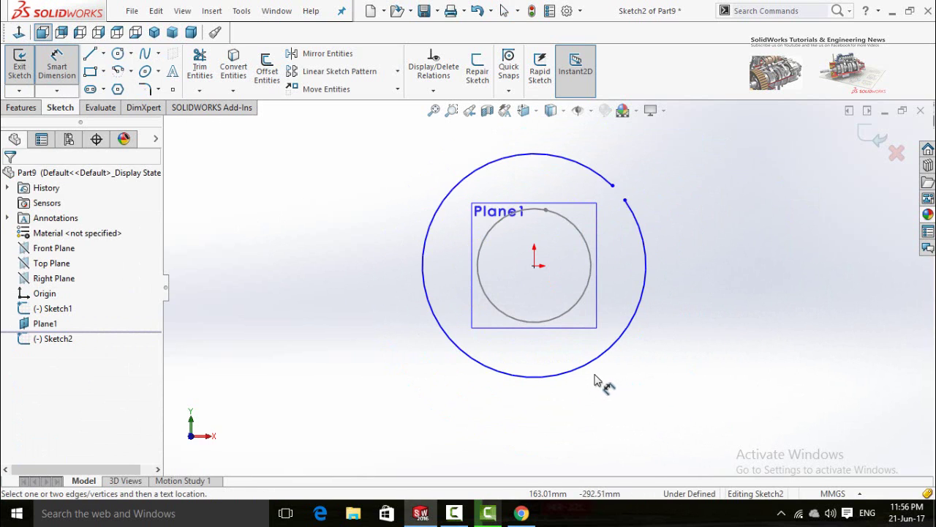
left_click(580, 374)
left_click(704, 394)
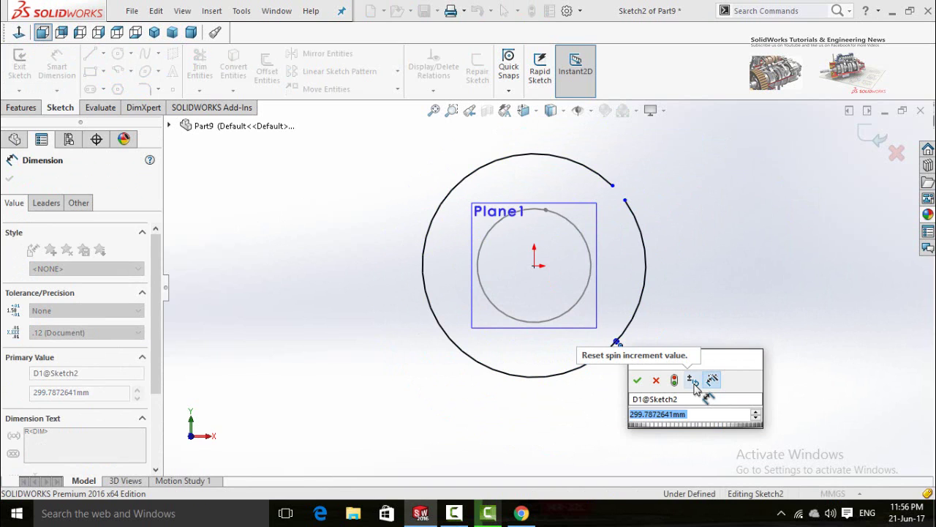
type("254")
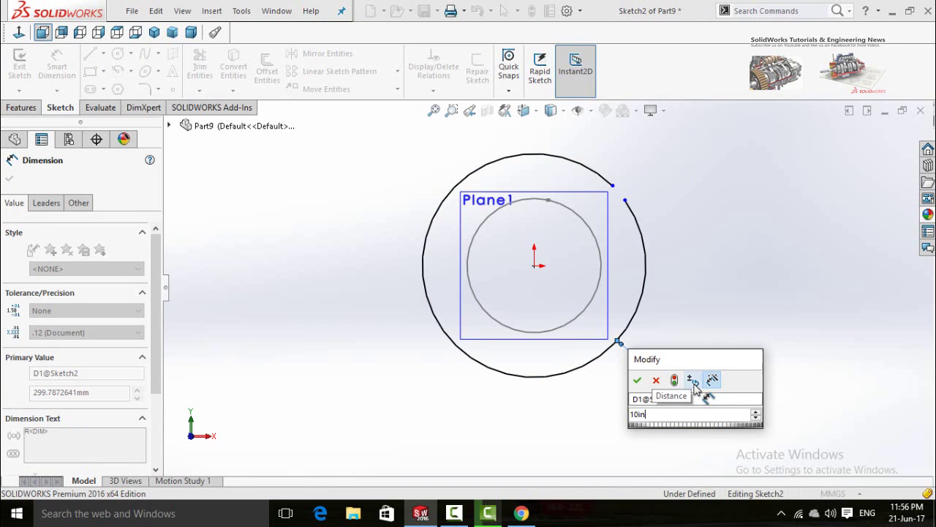
key("Return")
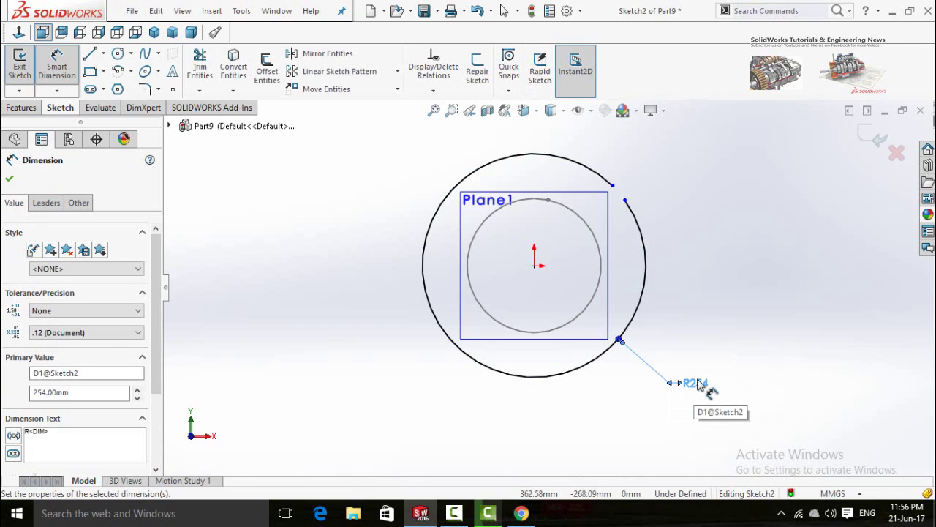
- Dimension the 254 mm arc's endpoint gap to 2 mm and fit the view
scroll(571, 212, "down", 3)
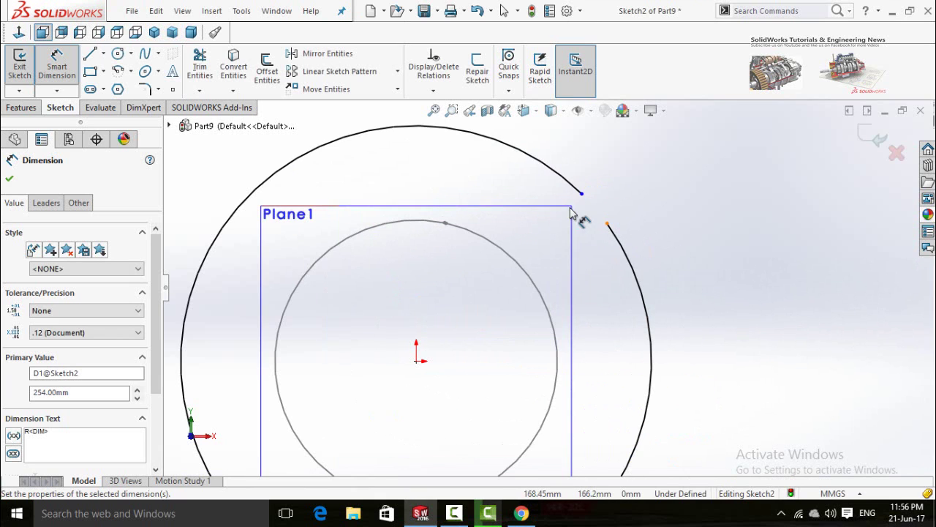
left_click(581, 194)
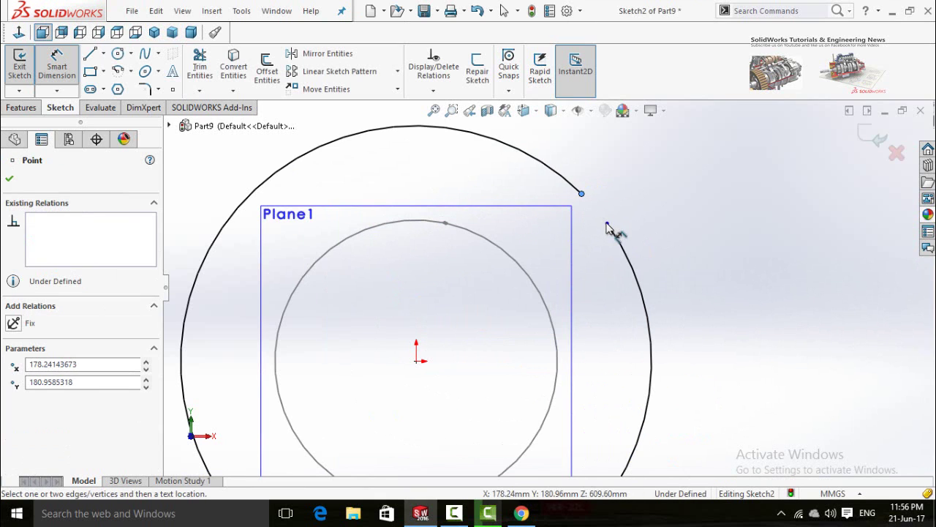
left_click(606, 224)
left_click(502, 176)
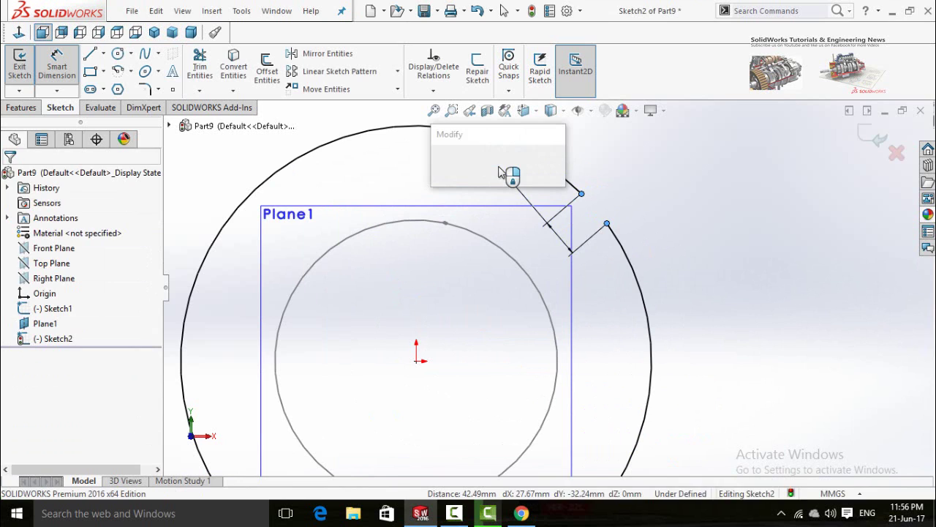
type("2")
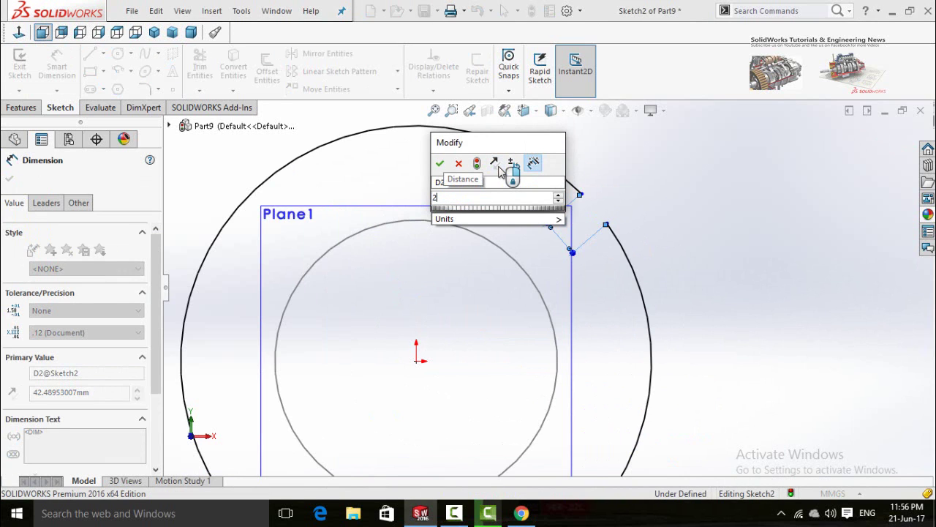
key("Return")
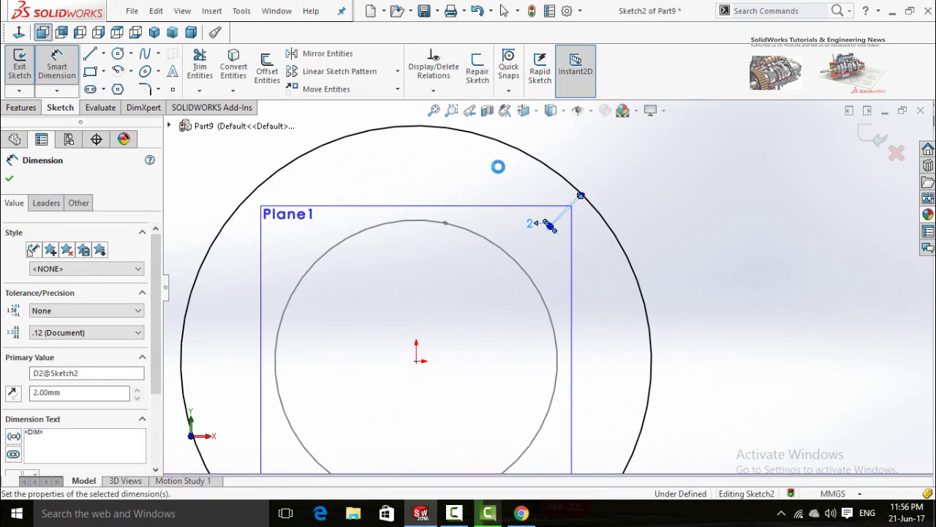
key("f")
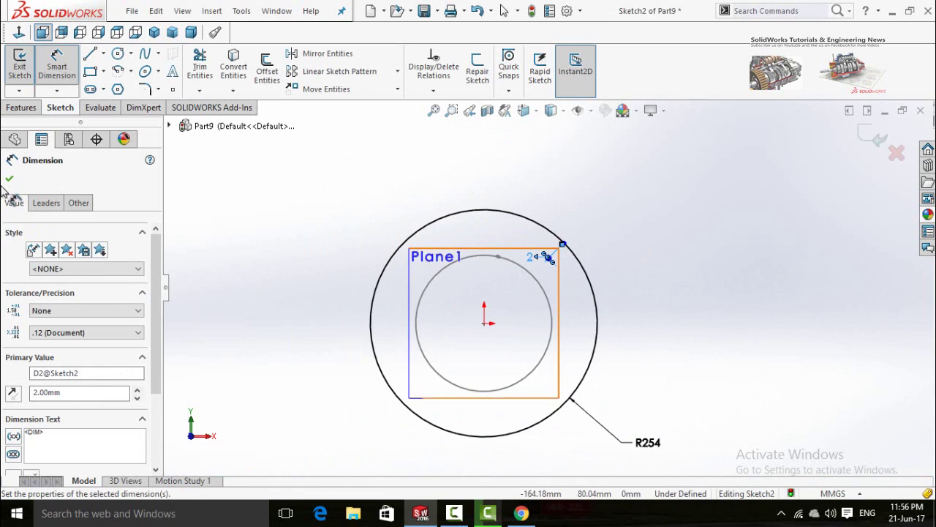
left_click(10, 179)
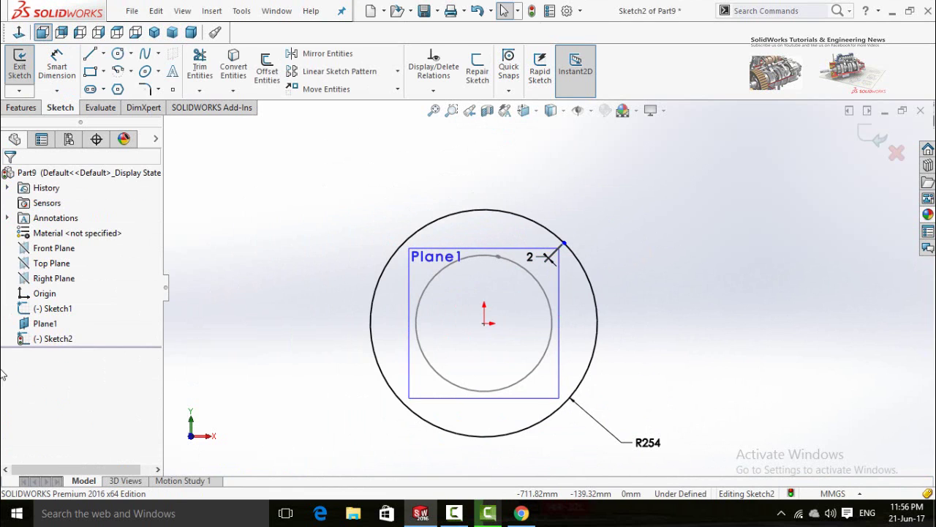
- Hide Plane1
right_click(26, 327)
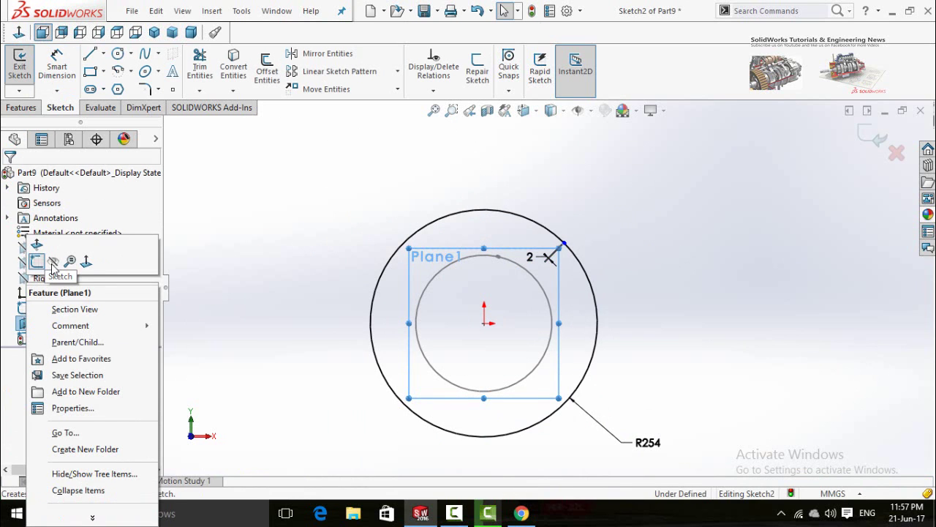
left_click(53, 262)
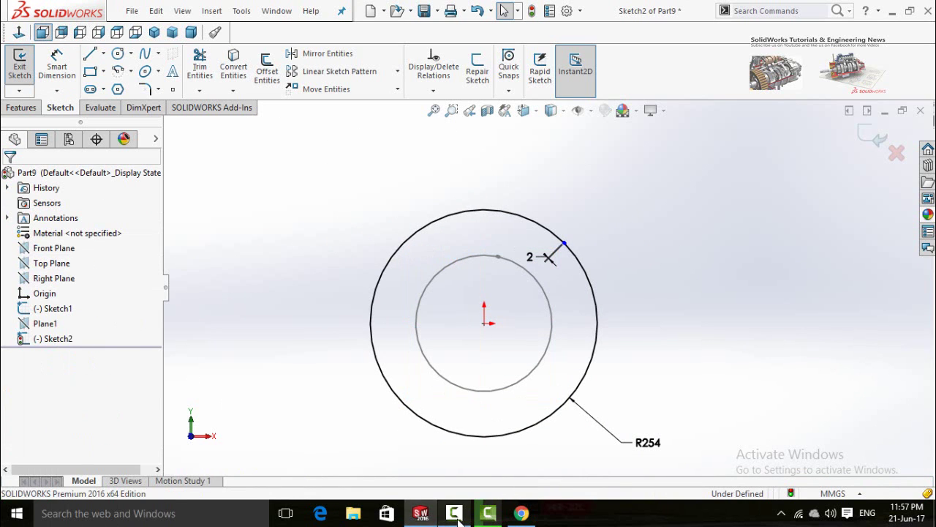
left_click(454, 513)
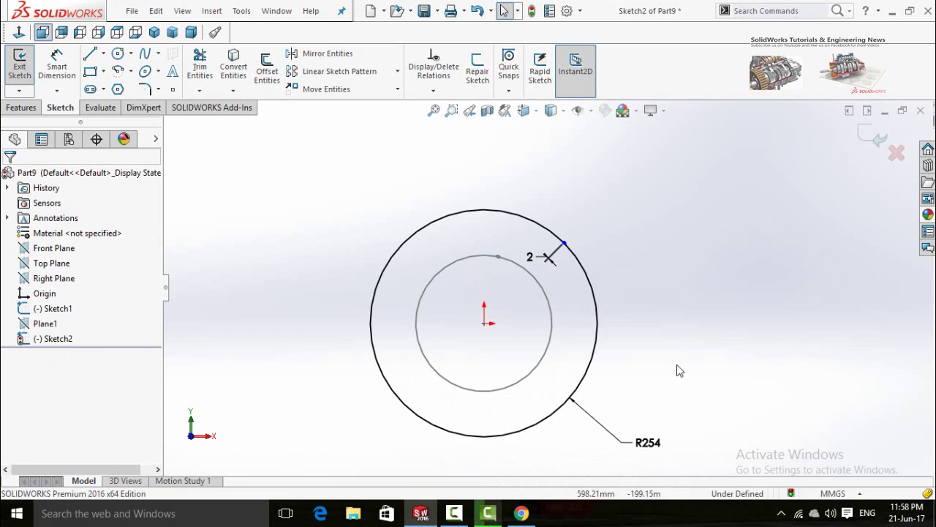
- Slide the arc's 2 mm gap further up toward the top of the circle
scroll(541, 253, "down", 2)
scroll(549, 253, "down", 3)
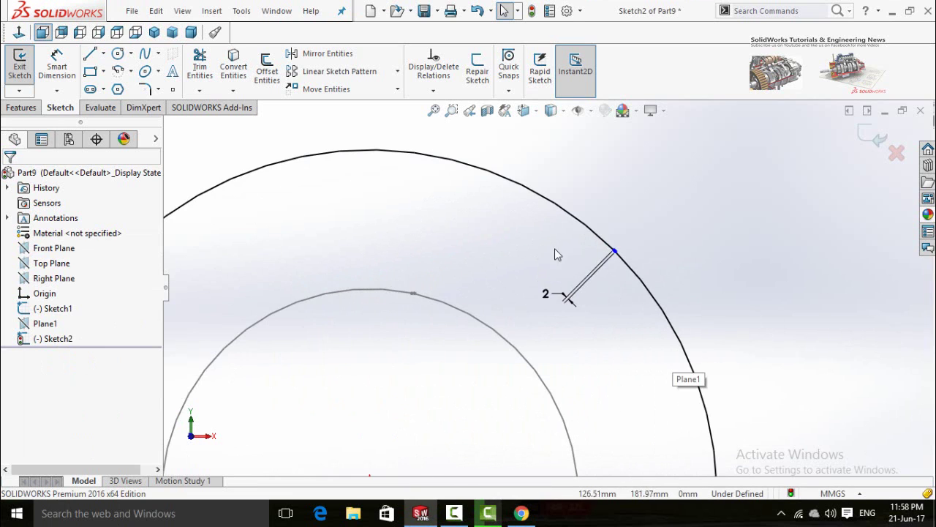
scroll(574, 249, "down", 2)
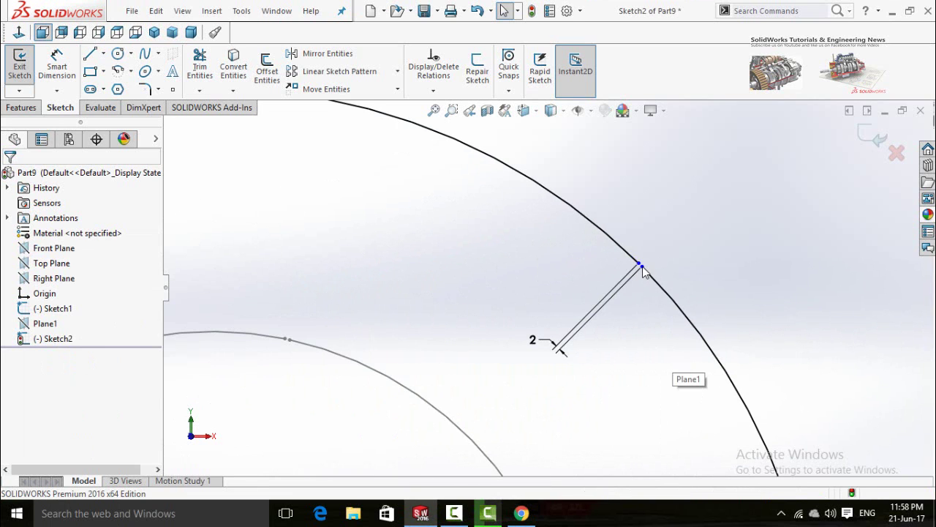
left_click_drag(639, 265, 406, 158)
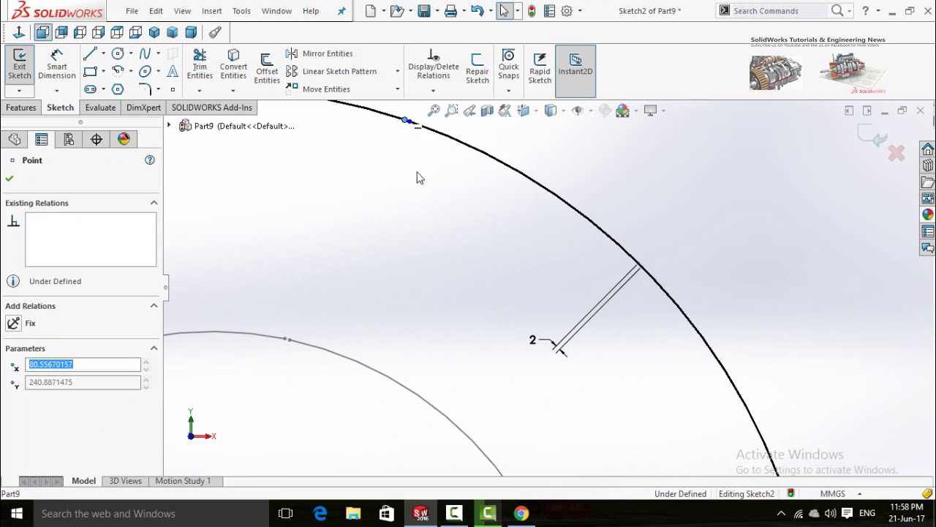
scroll(421, 183, "up", 1)
scroll(424, 203, "up", 1)
scroll(413, 280, "up", 1)
left_click(370, 381)
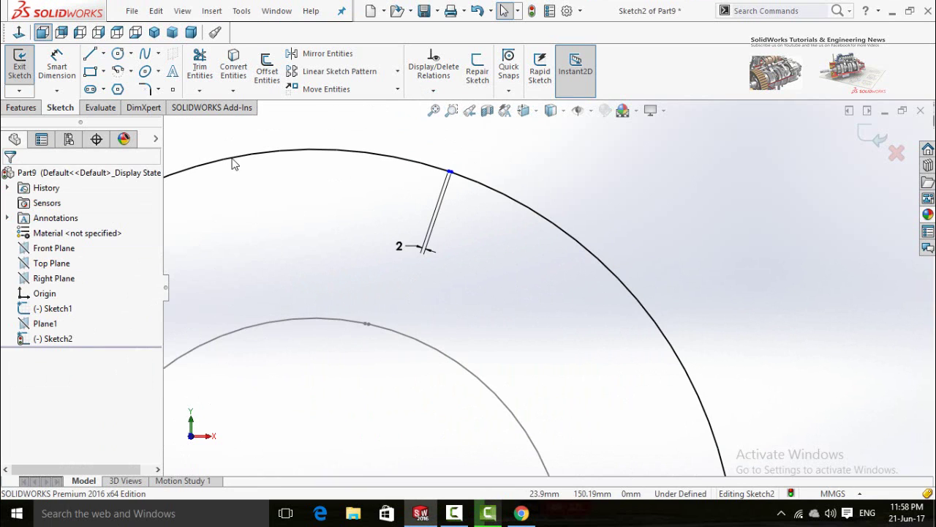
- Draw a centerline from the inner arc to the outer arc's gap endpoint
left_click(102, 59)
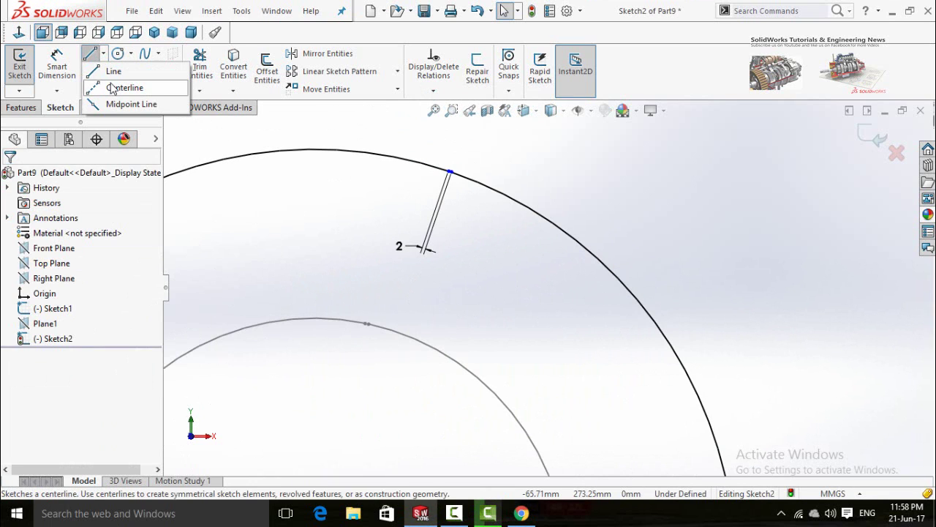
left_click(114, 89)
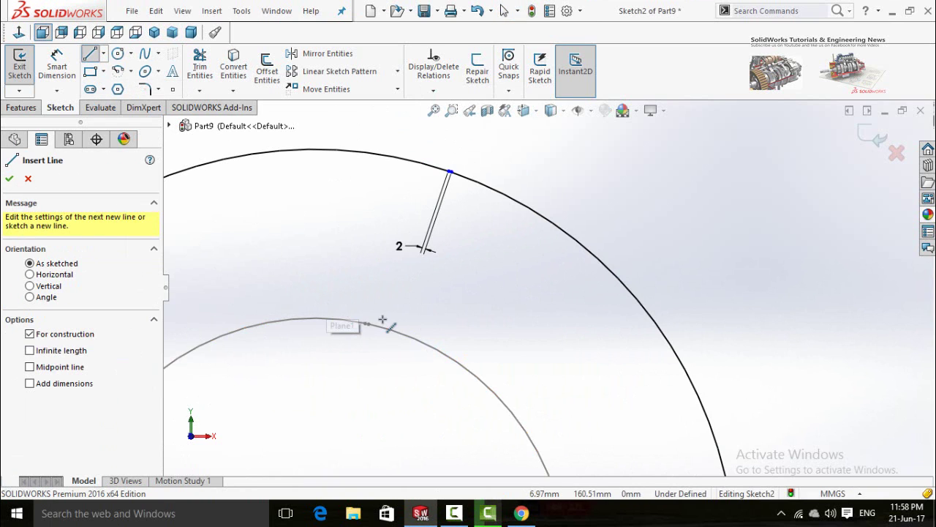
scroll(382, 320, "down", 5)
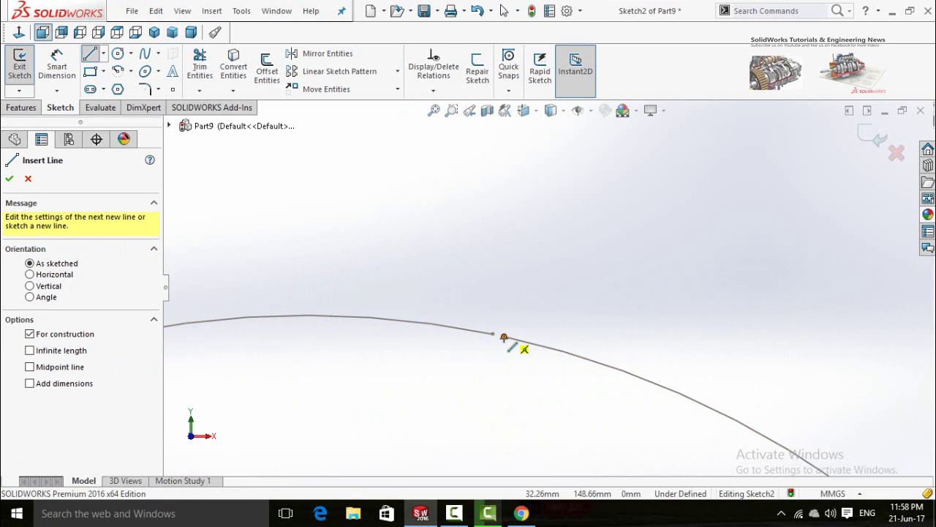
left_click(504, 337)
left_click(578, 269)
scroll(585, 264, "up", 2)
scroll(587, 257, "up", 2)
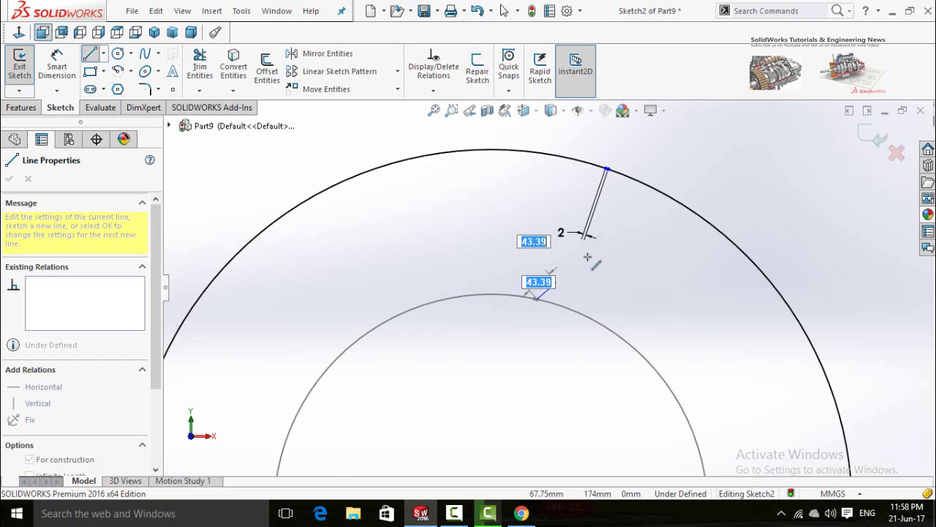
scroll(587, 256, "down", 2)
scroll(607, 179, "down", 2)
scroll(589, 212, "down", 1)
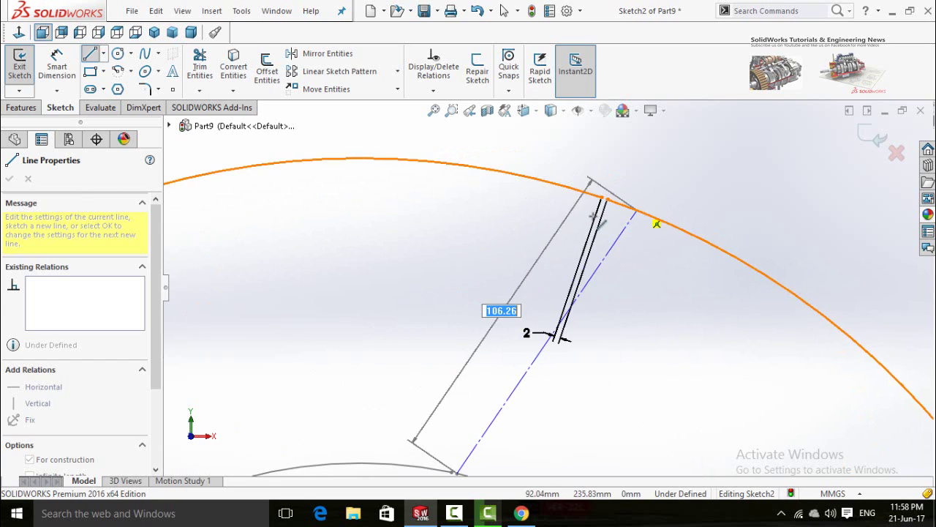
scroll(589, 212, "down", 1)
scroll(589, 212, "down", 1)
left_click(589, 219)
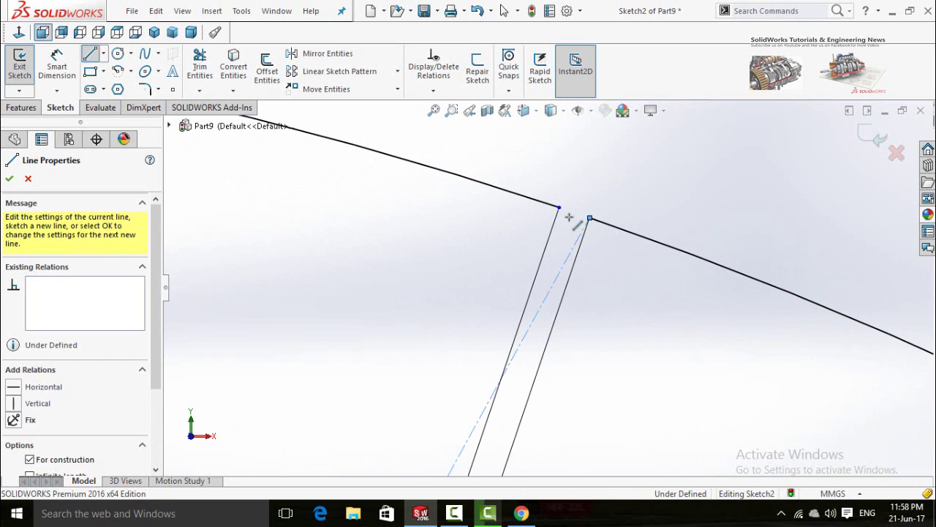
- Add a short centerline across the 2 mm gap and select both centerlines
left_click(560, 209)
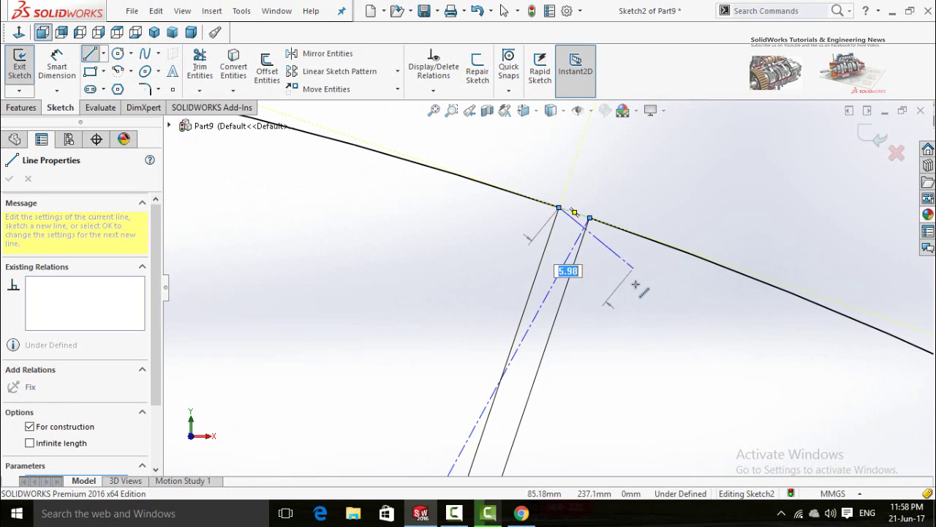
key("Escape")
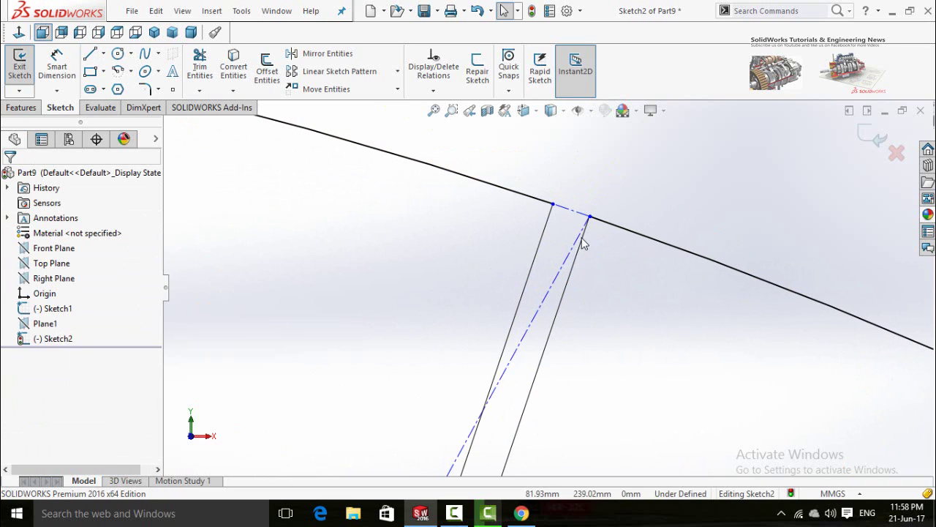
scroll(583, 244, "down", 1)
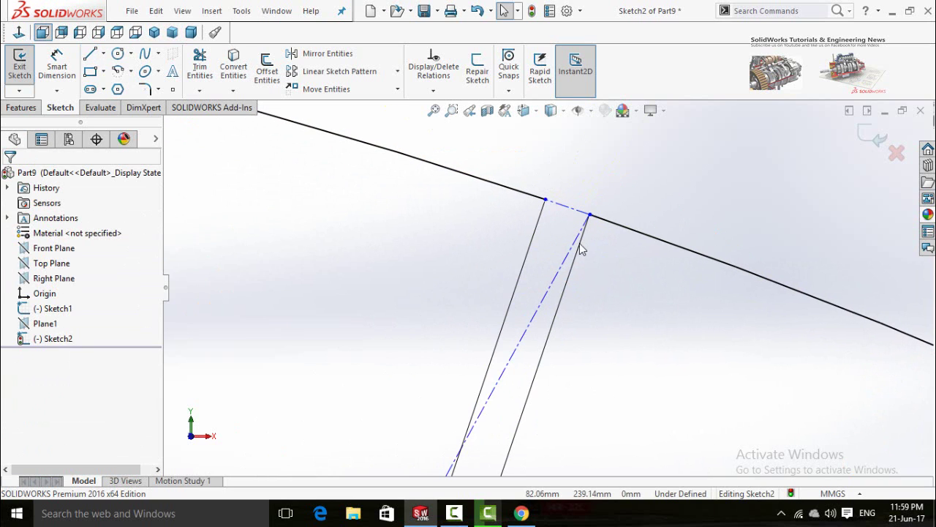
left_click(553, 205)
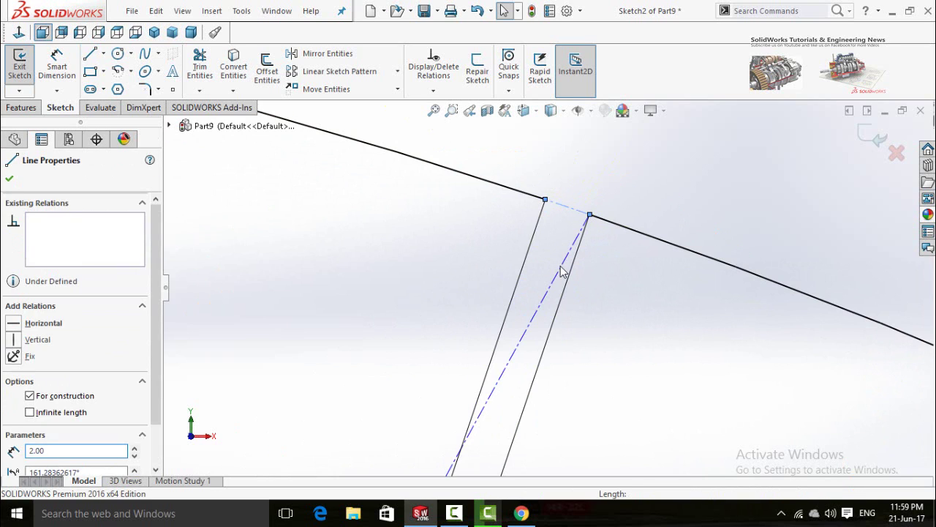
left_click(562, 270, "ctrl")
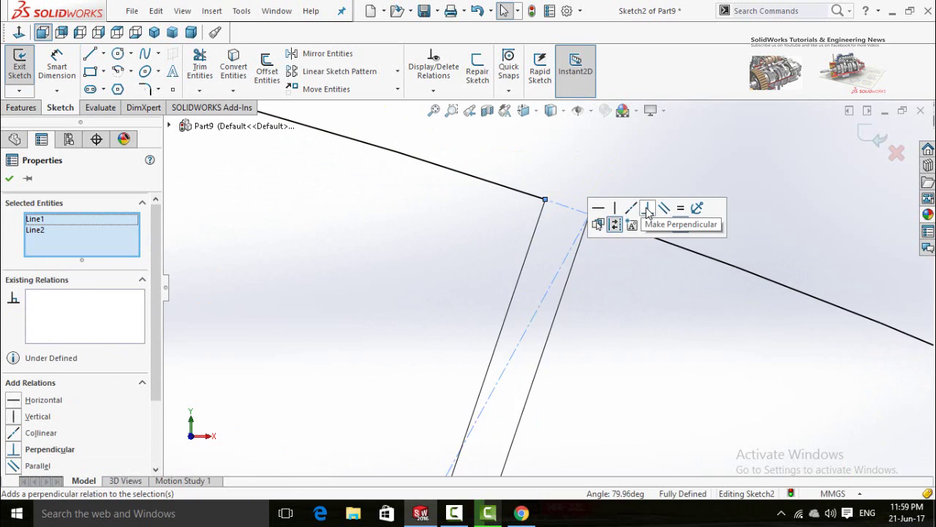
- Make the long and short centerlines perpendicular, then exit Sketch2
left_click(647, 211)
scroll(468, 344, "up", 3)
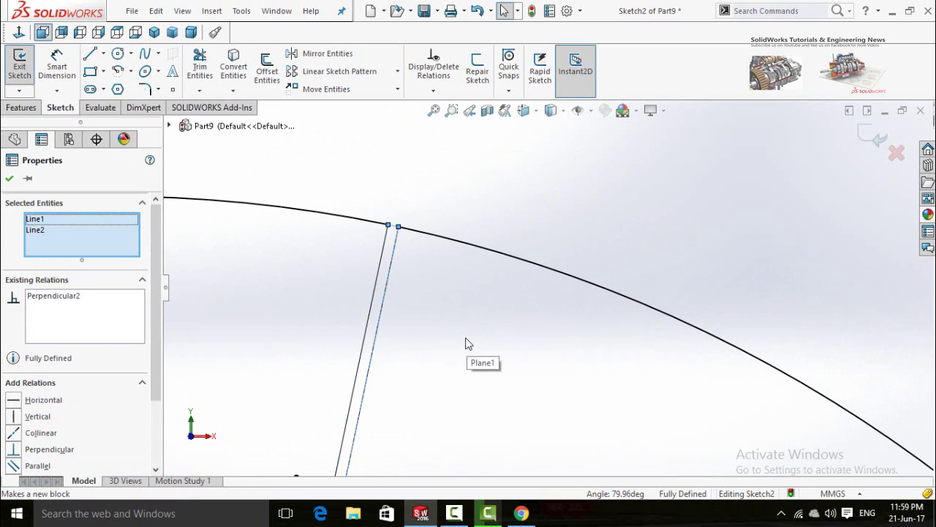
scroll(468, 343, "up", 1)
scroll(468, 344, "up", 1)
scroll(471, 384, "up", 2)
scroll(520, 391, "up", 1)
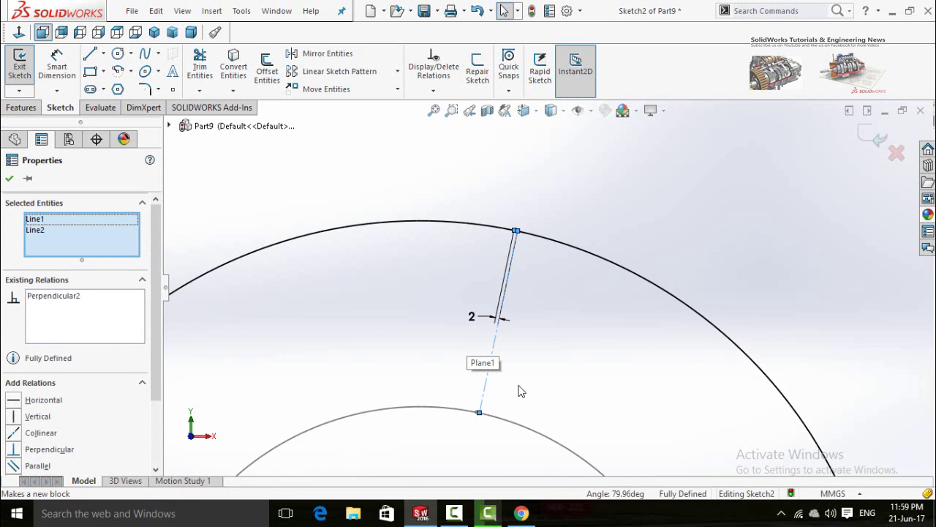
left_click(492, 450)
scroll(545, 289, "up", 3)
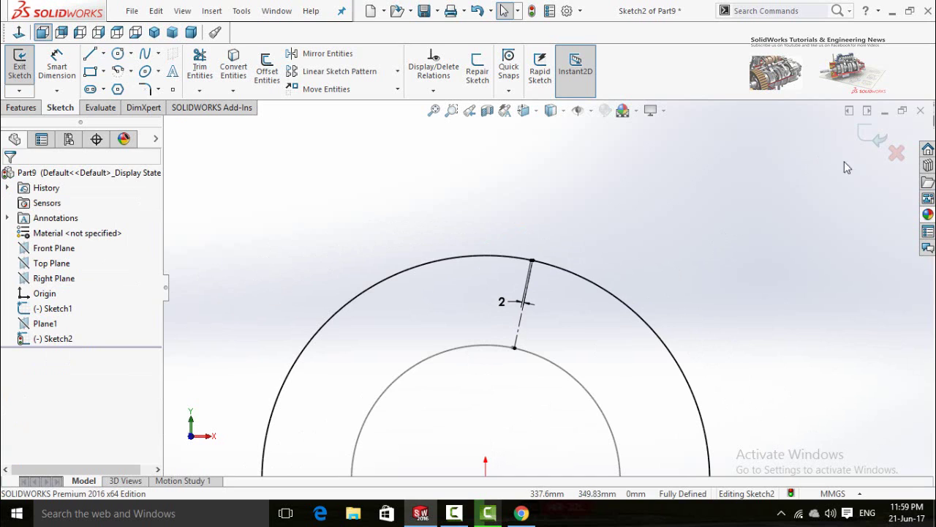
left_click(867, 141)
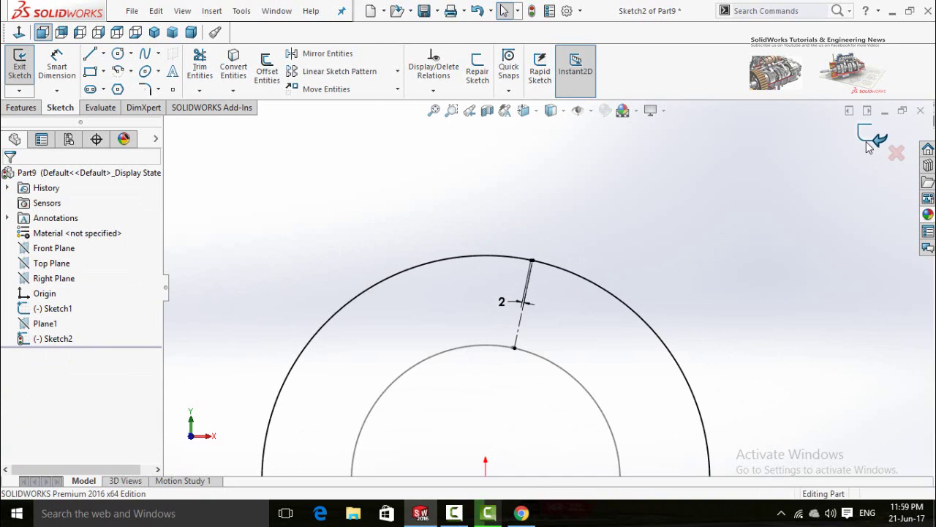
left_click(714, 190)
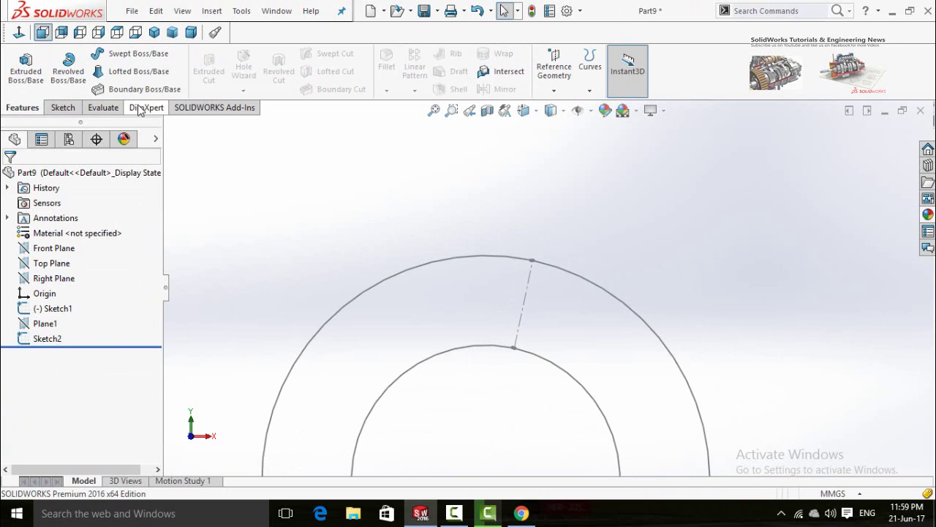
- Enable the Sheet Metal CommandManager tab and switch to it
right_click(139, 107)
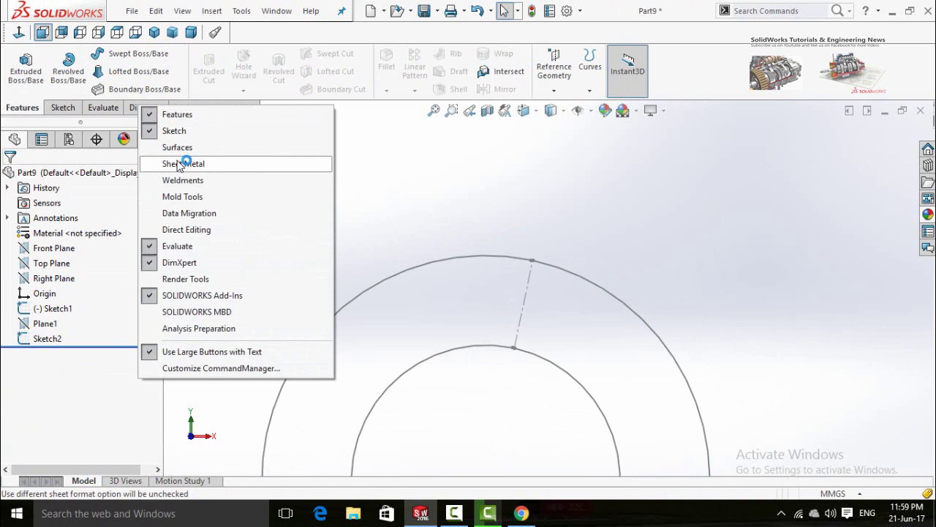
left_click(201, 166)
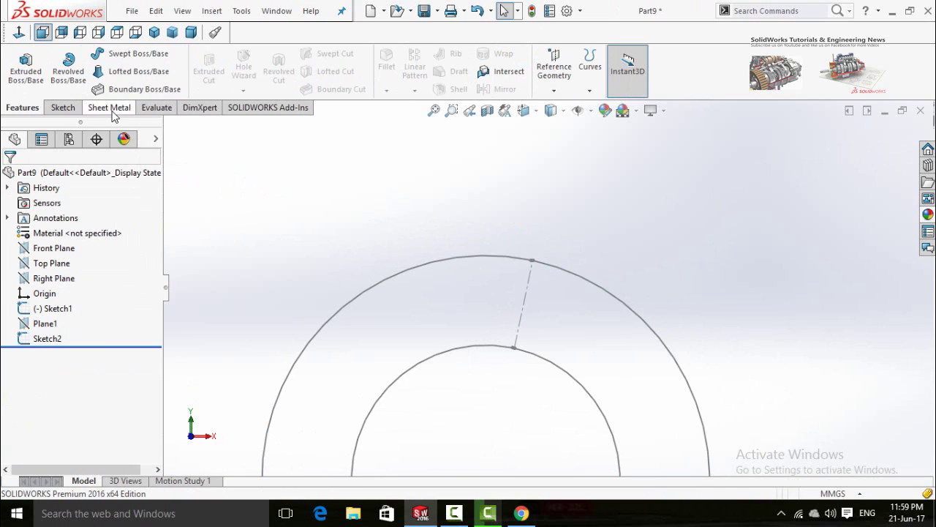
left_click(109, 108)
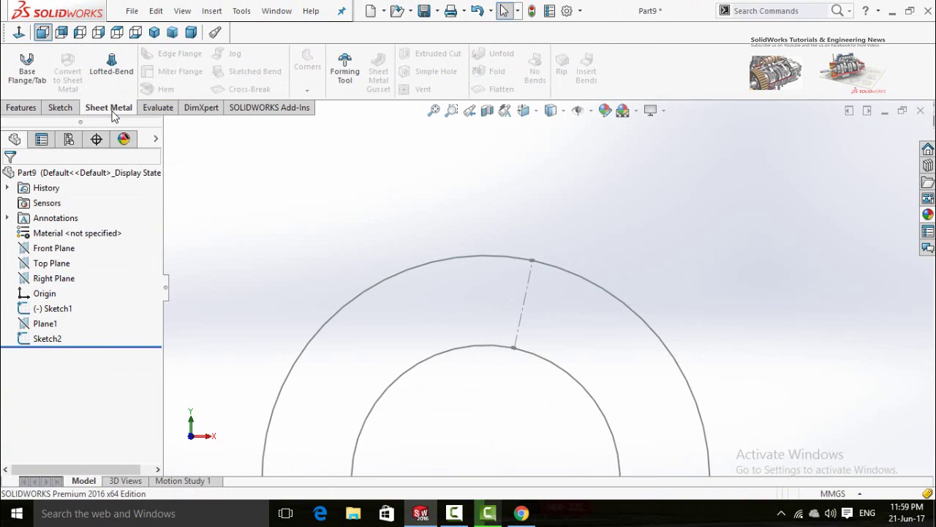
- Create a Lofted Bend using the Sketch1 and Sketch2 arcs as profiles
left_click(112, 71)
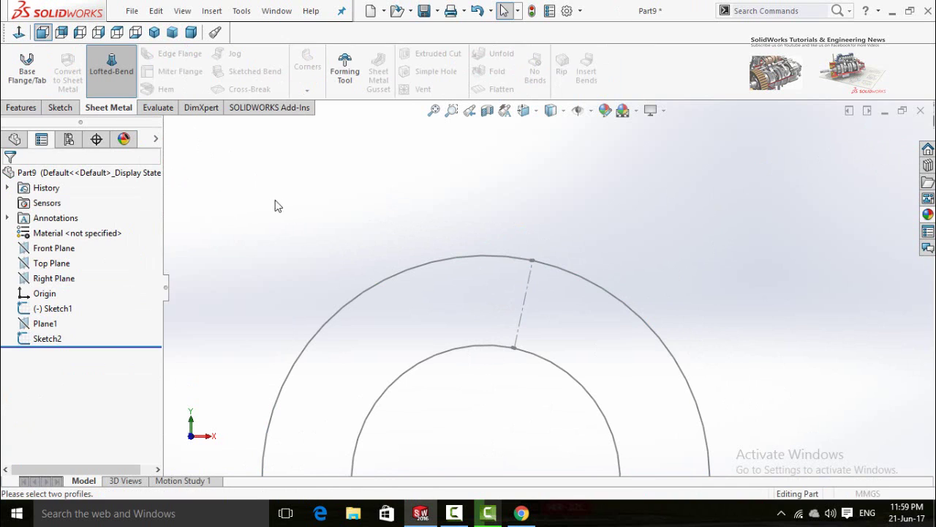
middle_click_drag(288, 210, 374, 255)
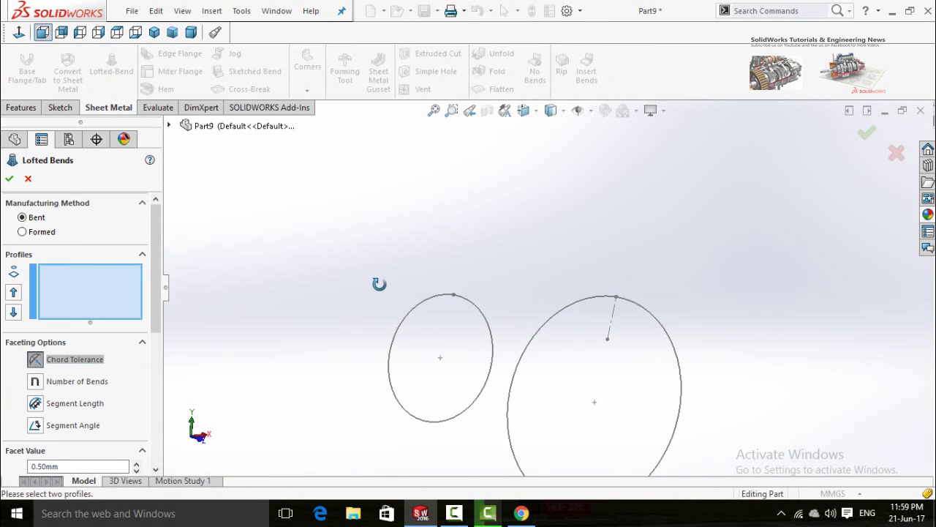
middle_click_drag(379, 283, 423, 304)
left_click(418, 297)
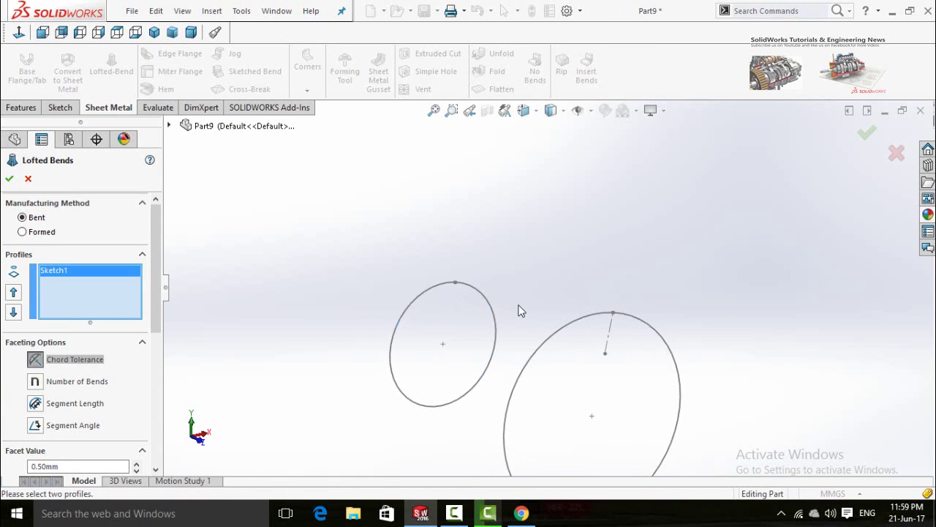
left_click(572, 321)
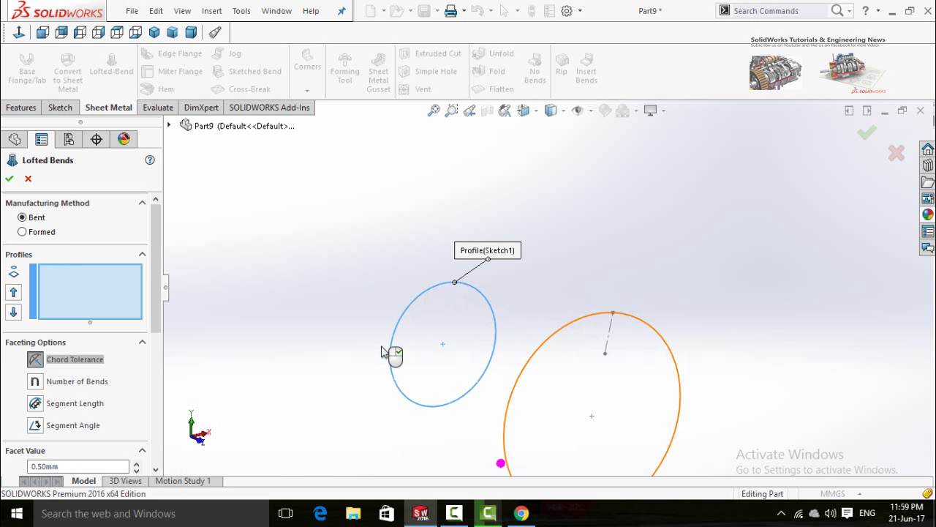
middle_click_drag(370, 339, 346, 292)
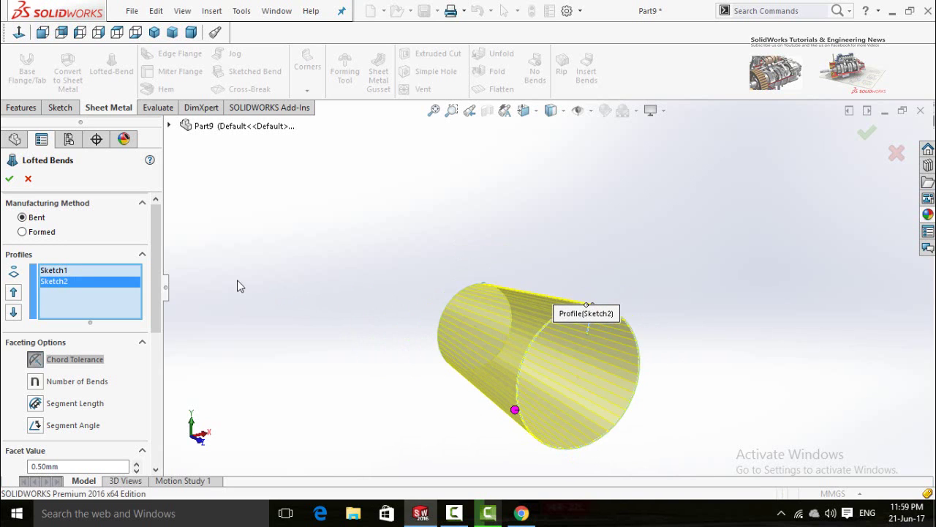
left_click(8, 179)
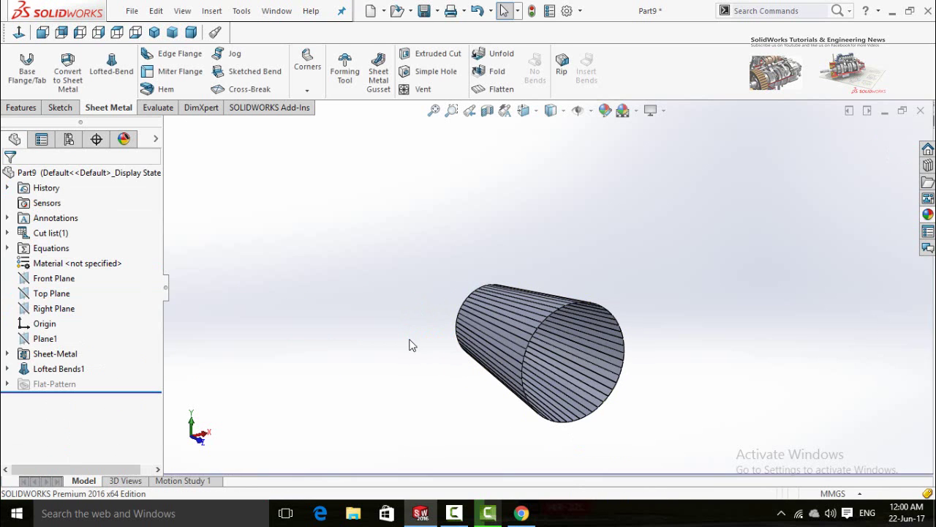
mouse_move(390, 311)
middle_mouse_down()
mouse_move(359, 282)
mouse_move(390, 278)
mouse_move(385, 347)
mouse_move(373, 327)
mouse_move(399, 289)
mouse_move(429, 374)
mouse_move(408, 390)
mouse_move(397, 346)
mouse_move(427, 293)
mouse_move(468, 307)
mouse_move(483, 332)
mouse_move(474, 320)
middle_mouse_up()
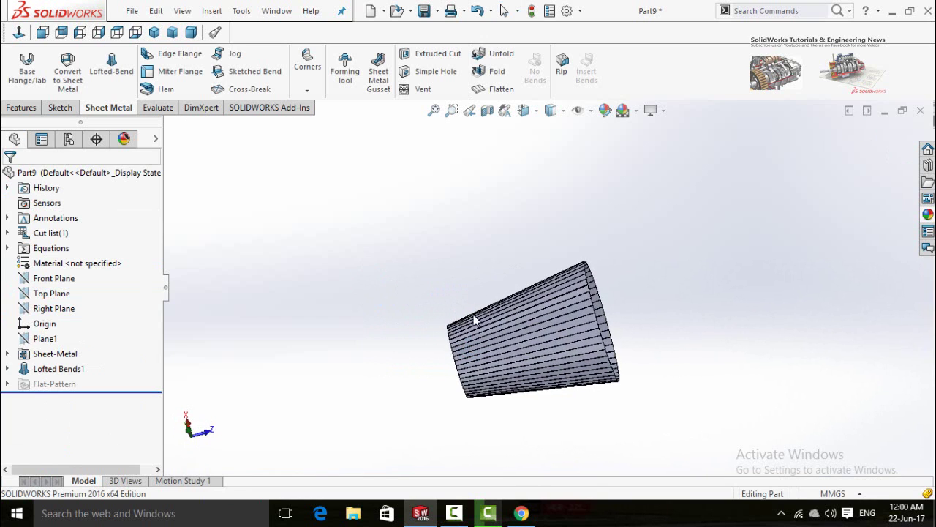
- Unfold the lofted cone with one cone face held fixed and all bends collected
left_click(496, 53)
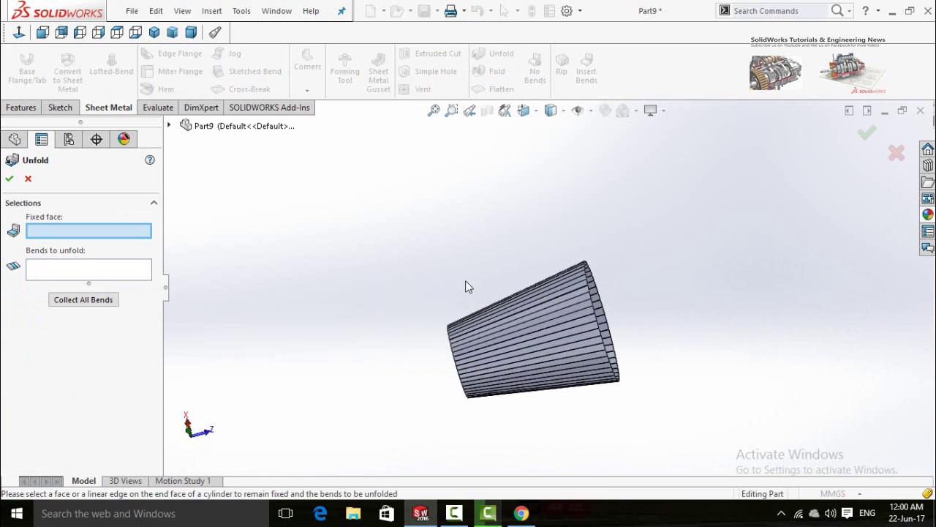
scroll(445, 334, "down", 1)
scroll(443, 349, "down", 2)
scroll(443, 349, "down", 3)
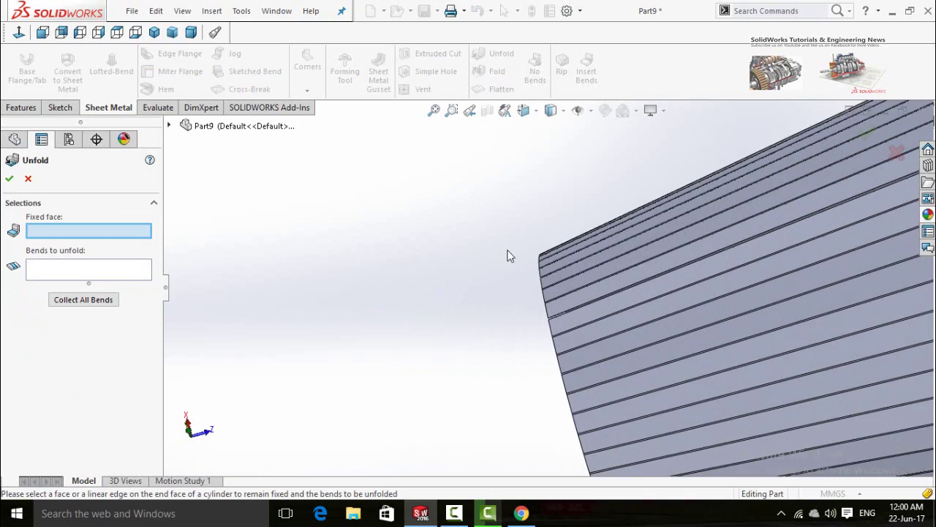
mouse_move(492, 285)
middle_mouse_down()
mouse_move(505, 330)
mouse_move(482, 351)
mouse_move(472, 340)
mouse_move(536, 309)
middle_mouse_up()
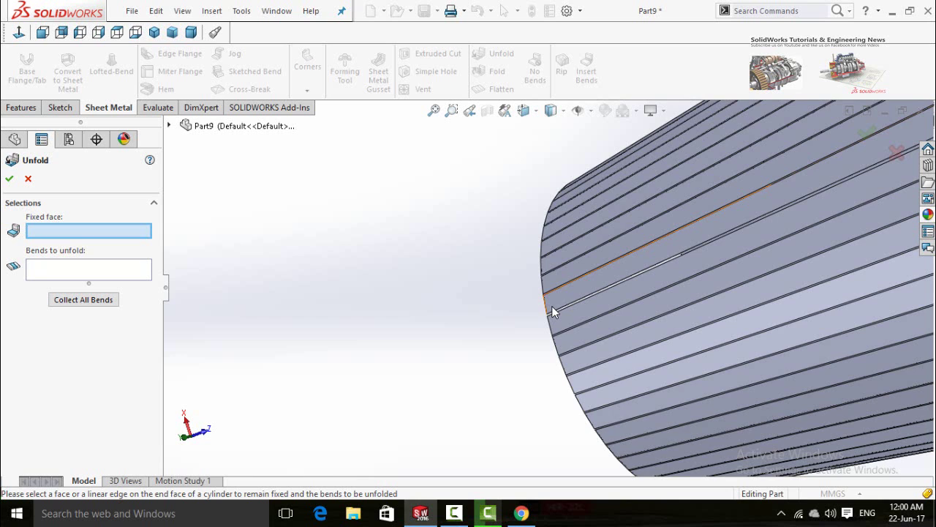
scroll(552, 308, "down", 1)
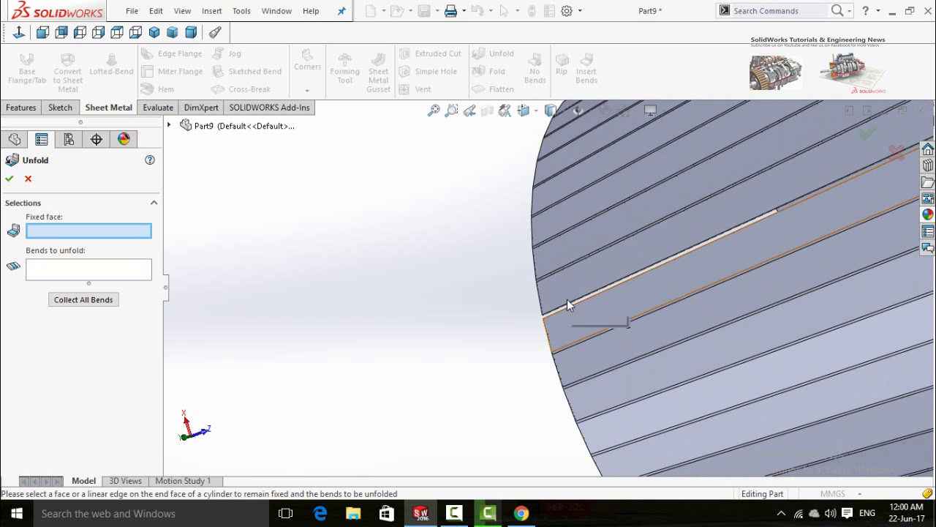
scroll(567, 299, "down", 1)
scroll(565, 301, "down", 2)
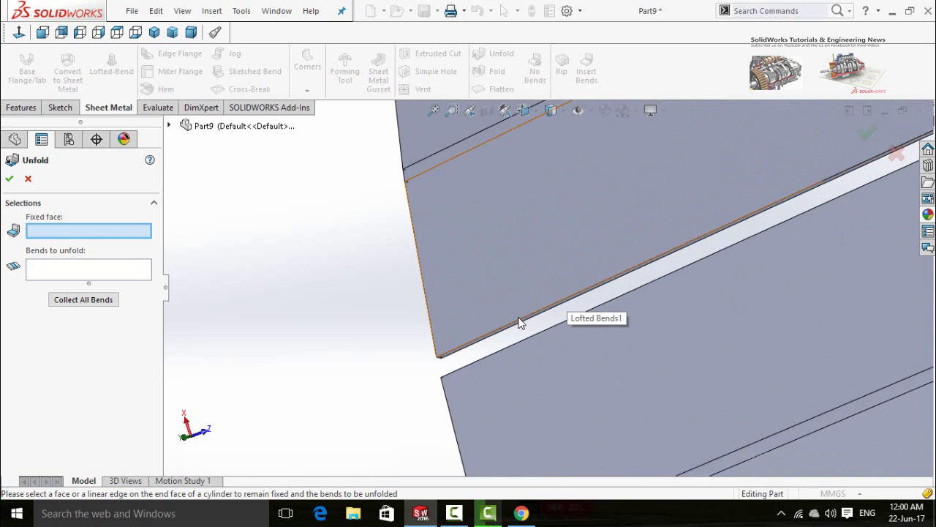
scroll(519, 323, "down", 1)
scroll(520, 323, "down", 1)
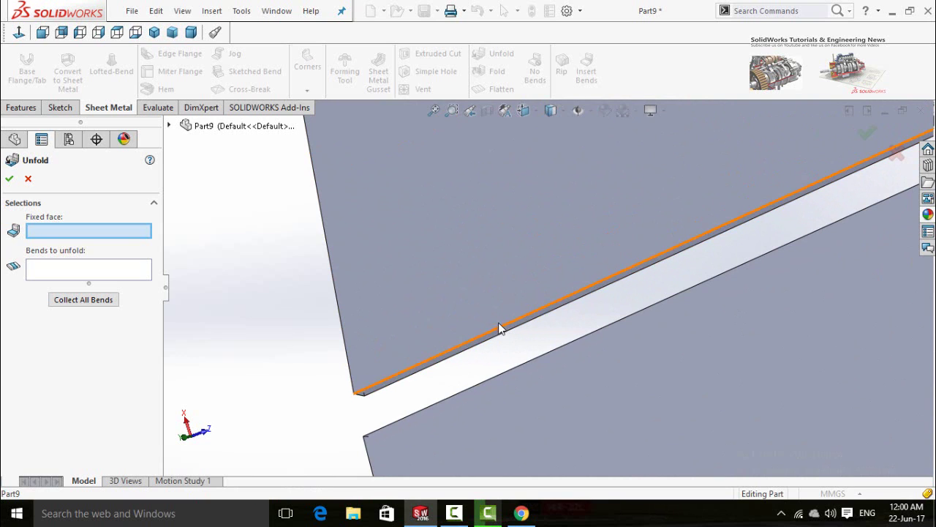
left_click(495, 317)
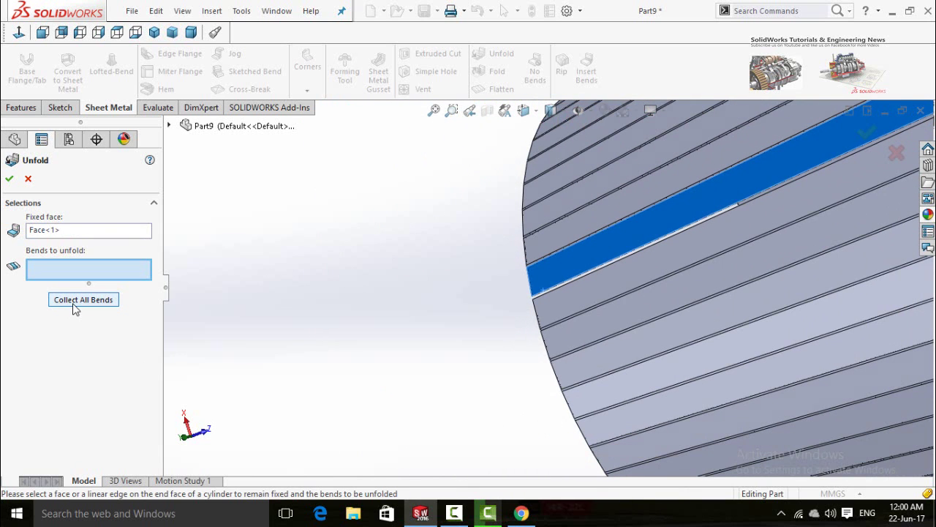
left_click(76, 307)
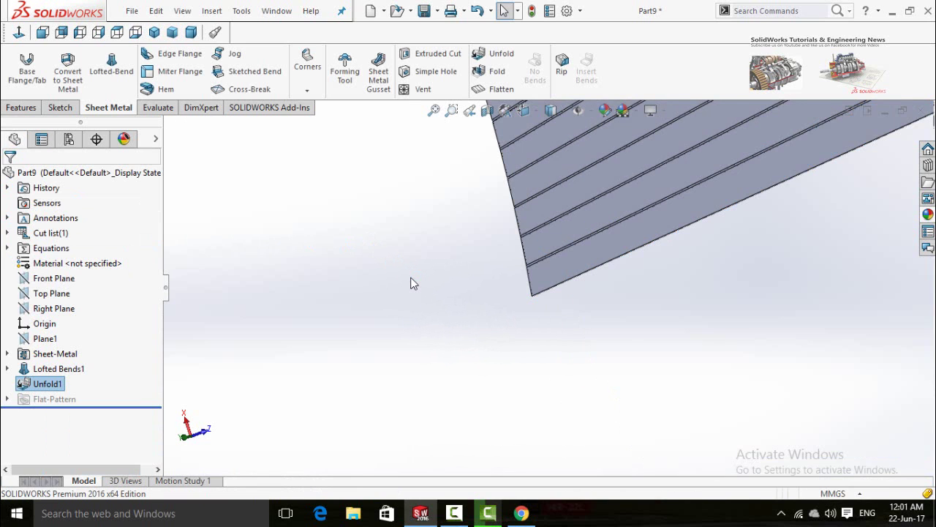
scroll(412, 284, "up", 2)
scroll(412, 283, "up", 2)
scroll(412, 283, "up", 2)
scroll(412, 283, "up", 2)
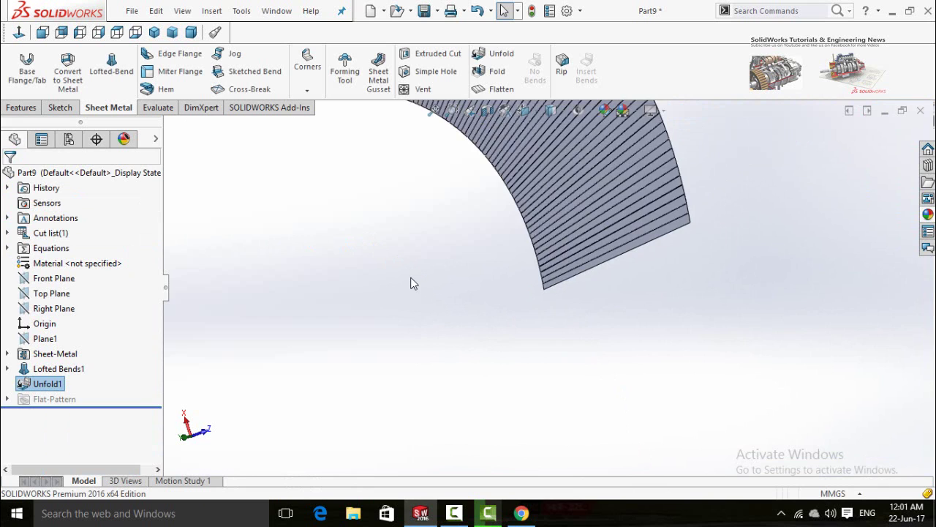
scroll(411, 280, "up", 2)
scroll(412, 274, "up", 2)
scroll(462, 190, "up", 2)
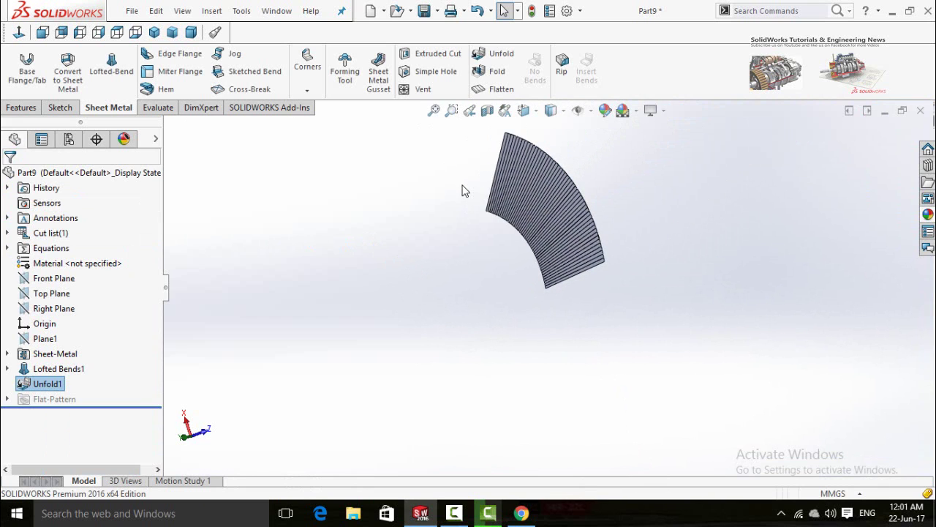
scroll(466, 183, "down", 1)
scroll(467, 176, "down", 2)
scroll(463, 220, "down", 2)
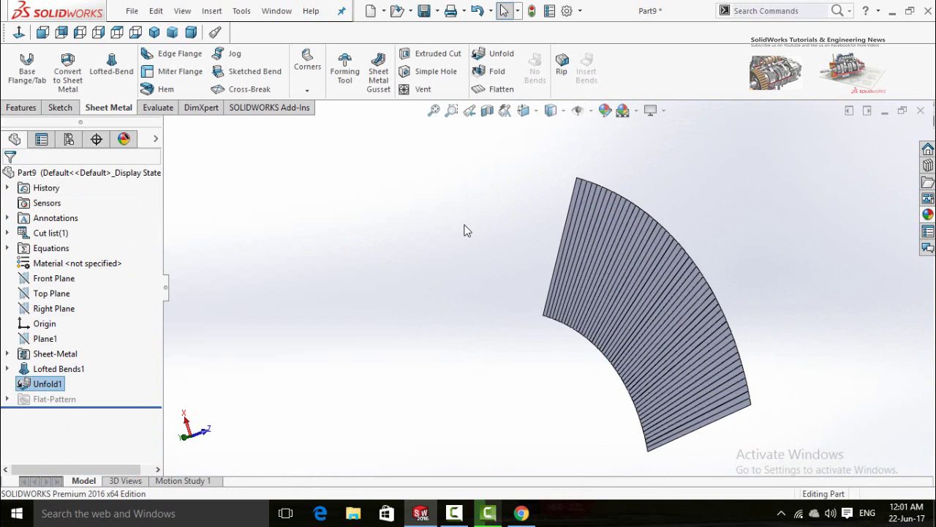
left_click(467, 230)
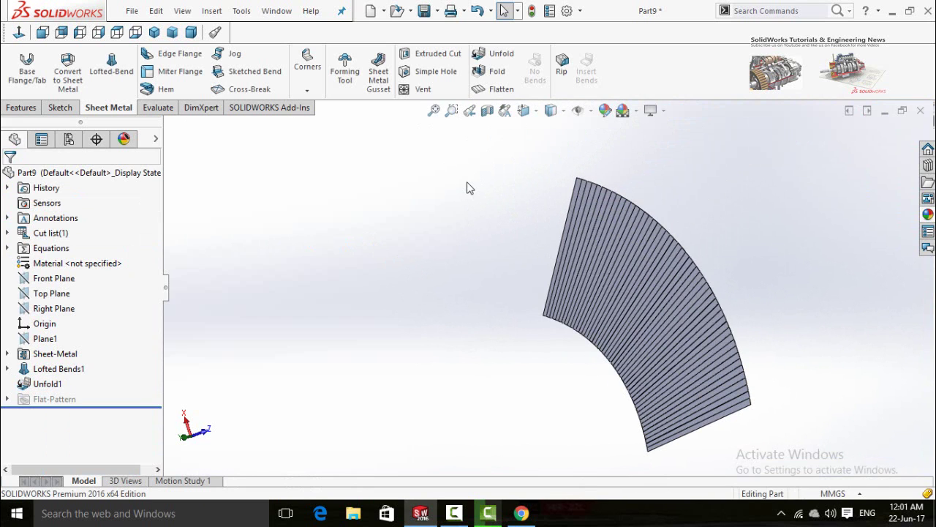
- Refold the sheet into the cone with Face<1> fixed and all bends collected
left_click(490, 73)
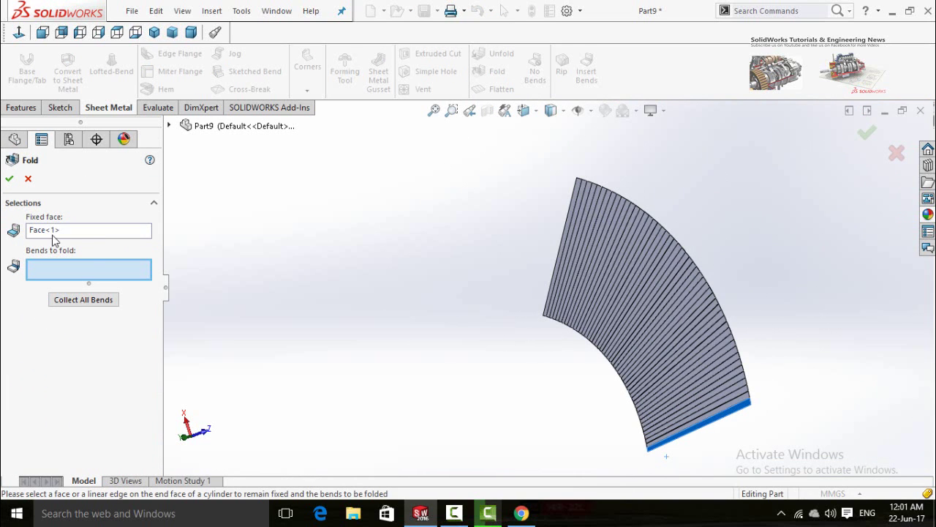
left_click(76, 300)
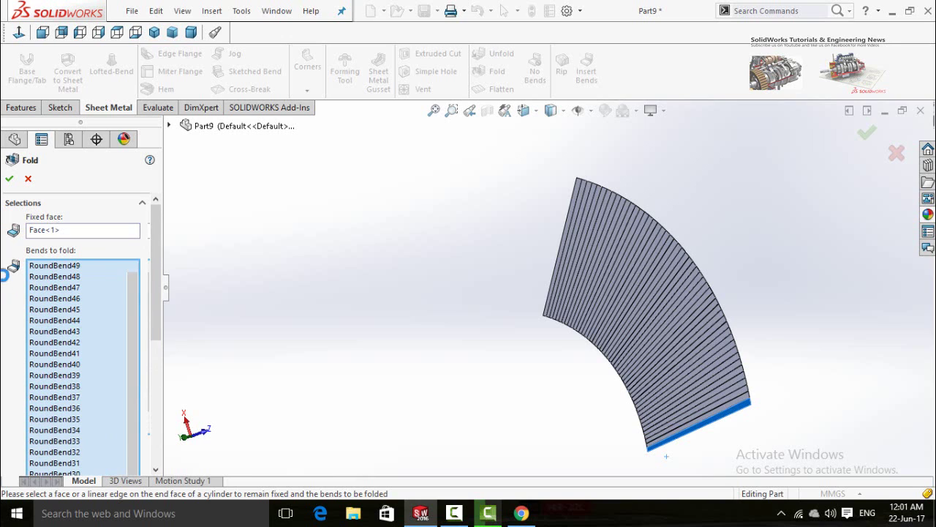
left_click(9, 180)
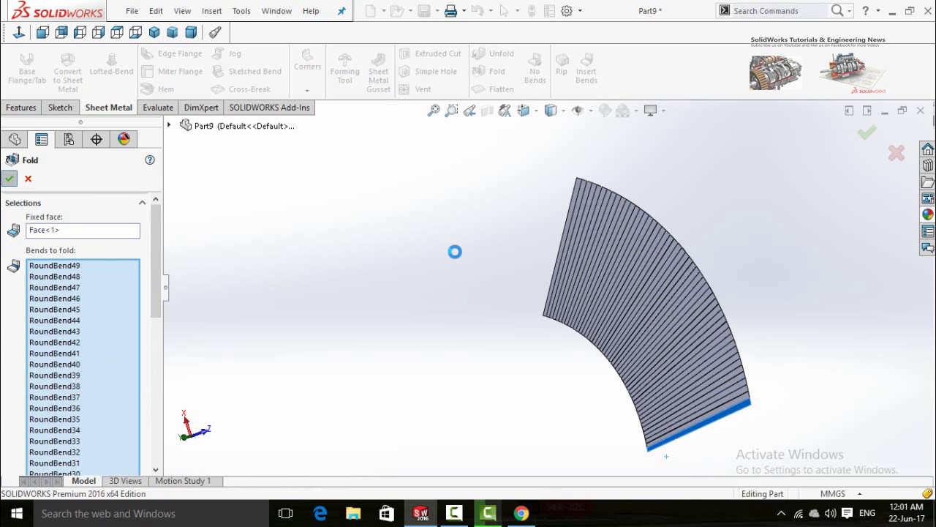
left_click(490, 305)
scroll(575, 374, "up", 5)
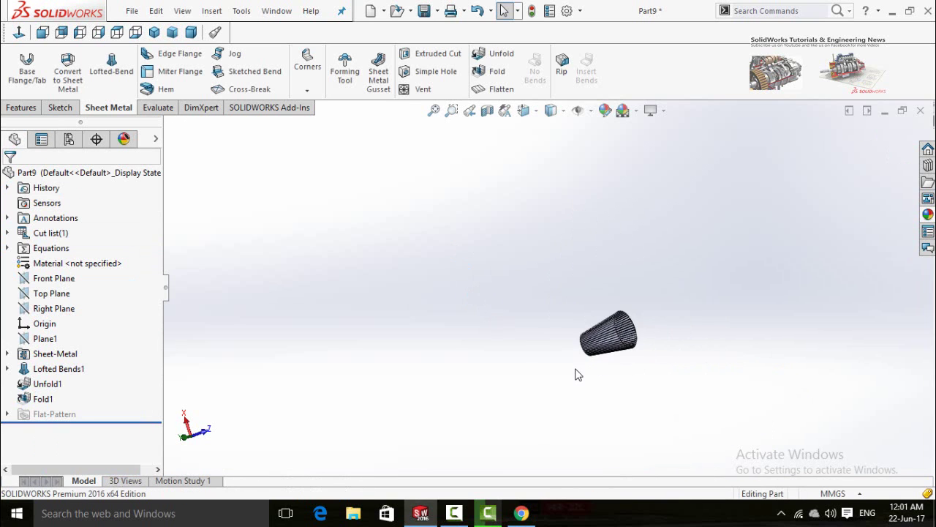
scroll(582, 364, "up", 3)
middle_click_drag(554, 341, 621, 403)
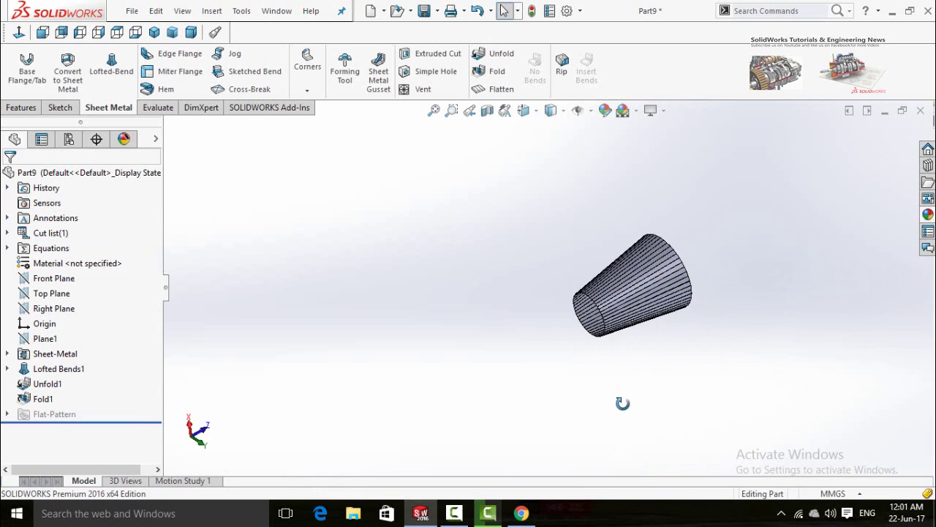
- Flatten the cone and expand Flat-Pattern1 to list its bend lines and bounding box
left_click(502, 91)
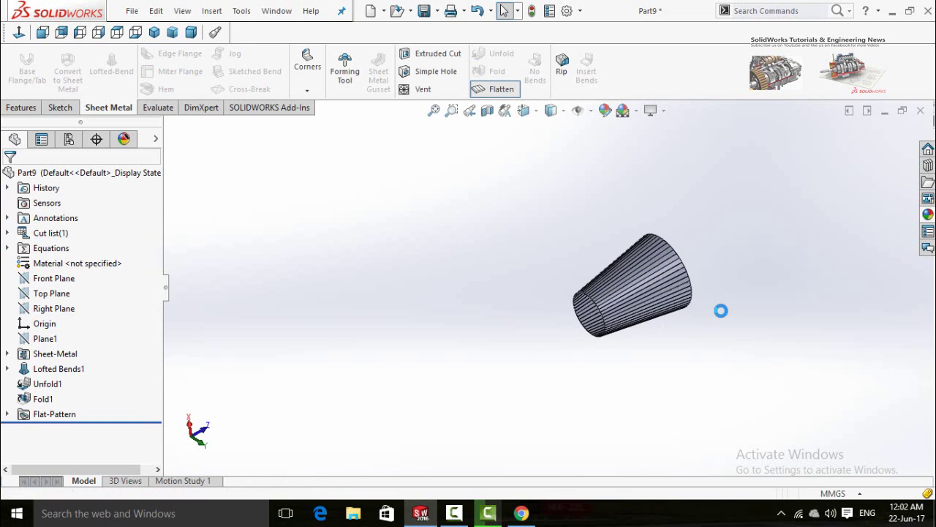
middle_click_drag(528, 365, 386, 363)
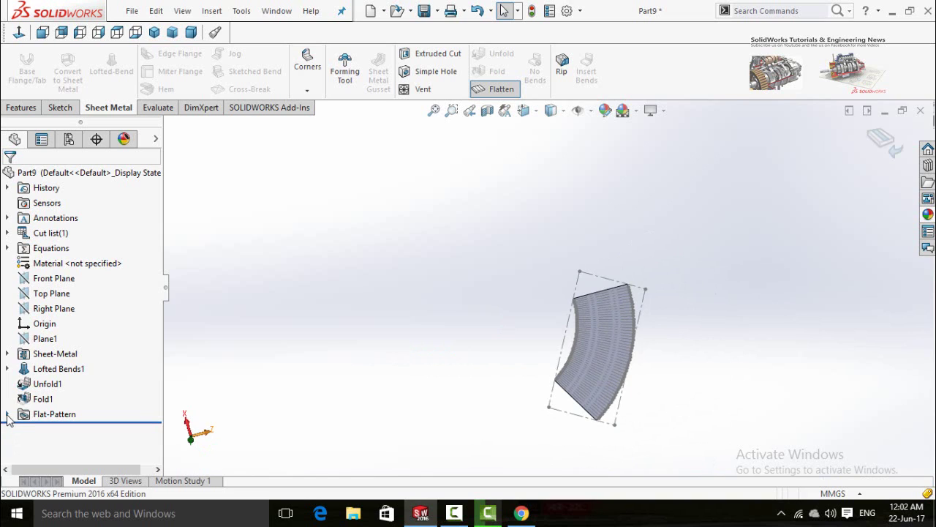
left_click(6, 414)
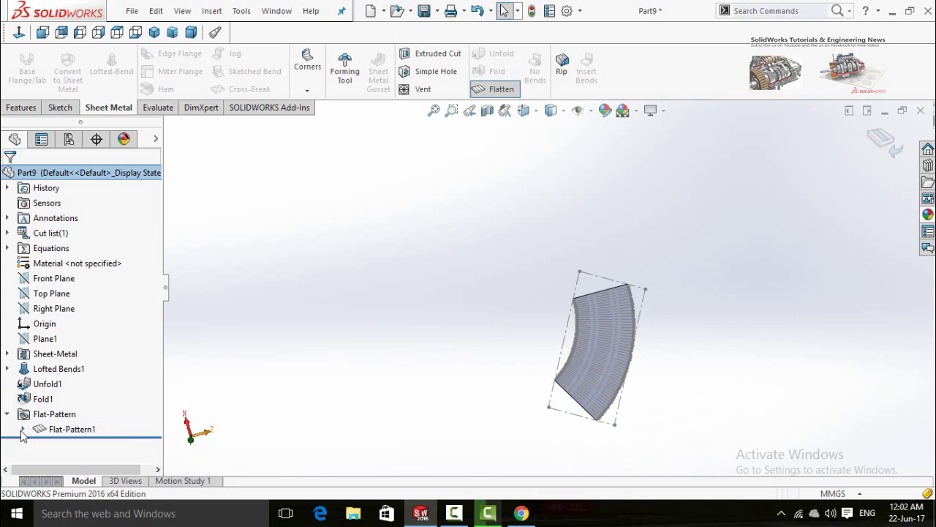
left_click(22, 430)
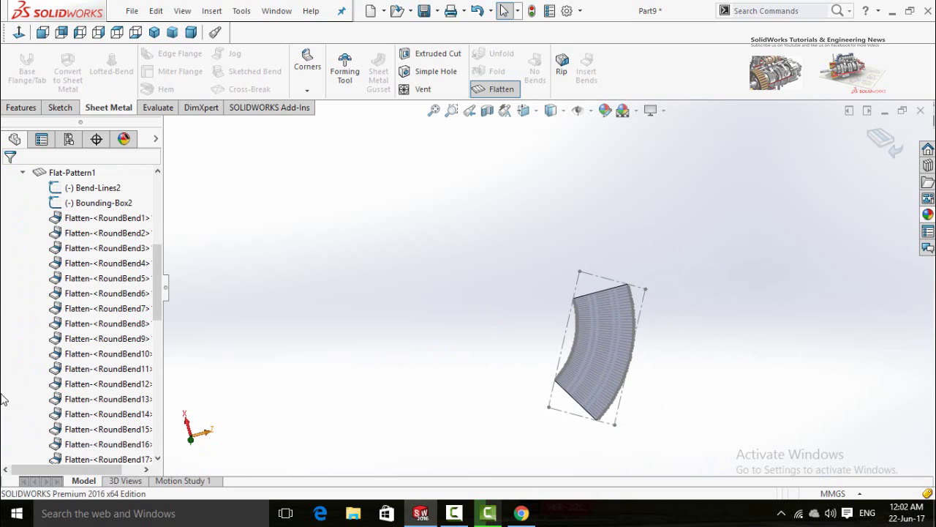
- Hide Bounding-Box2 and Bend-Lines2 on the flat pattern
left_click(73, 203)
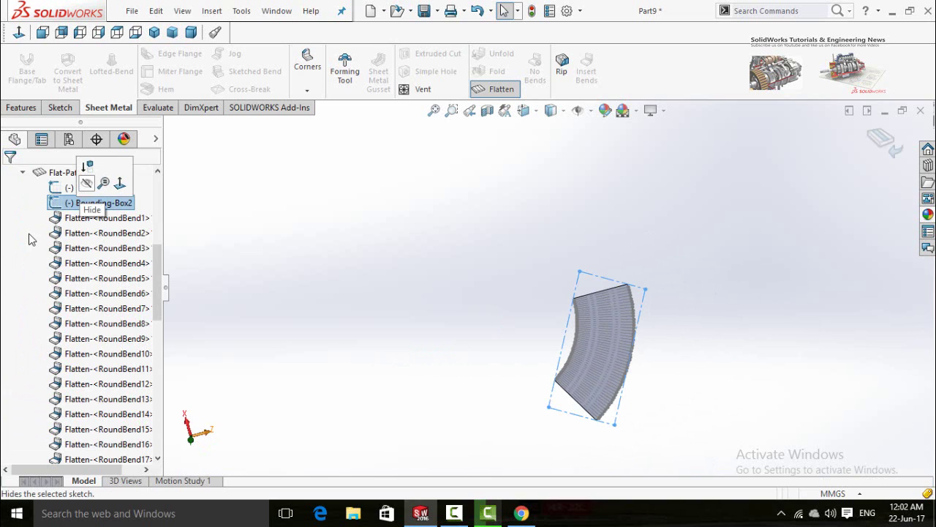
left_click(86, 182)
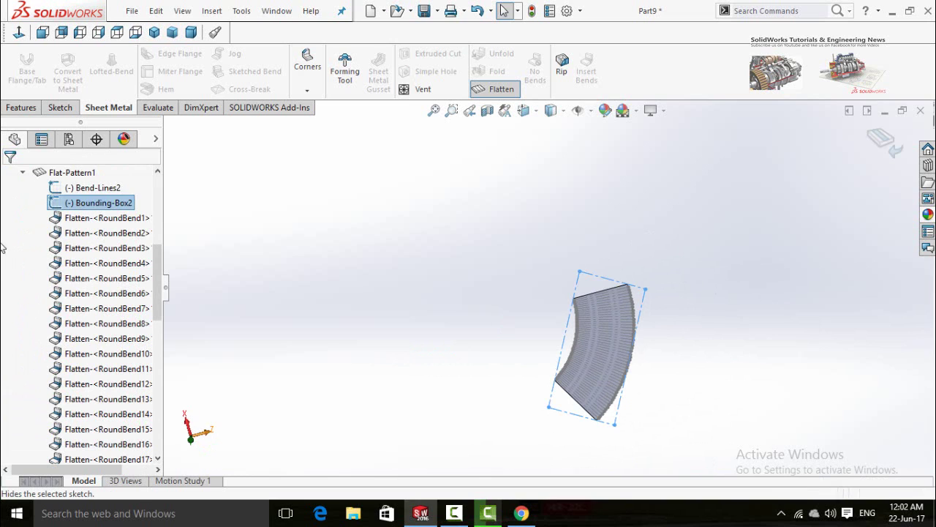
left_click(71, 190)
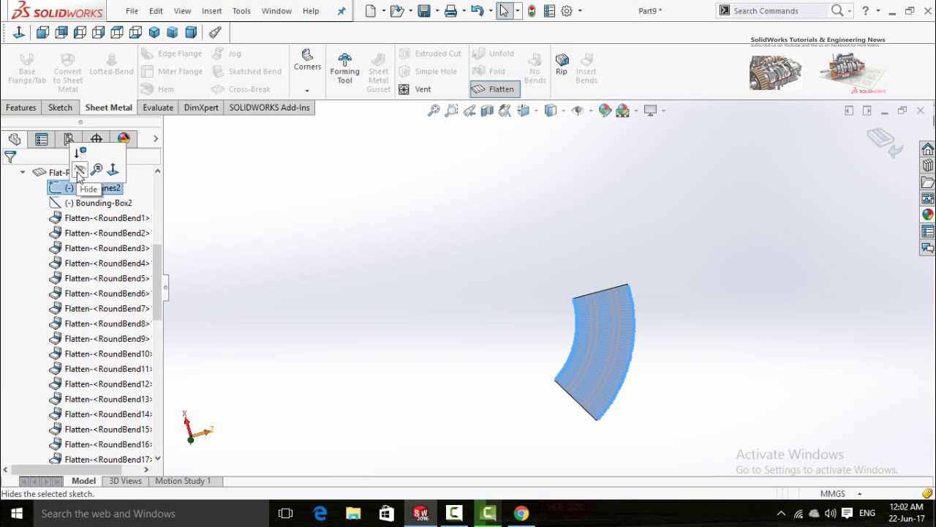
left_click(86, 173)
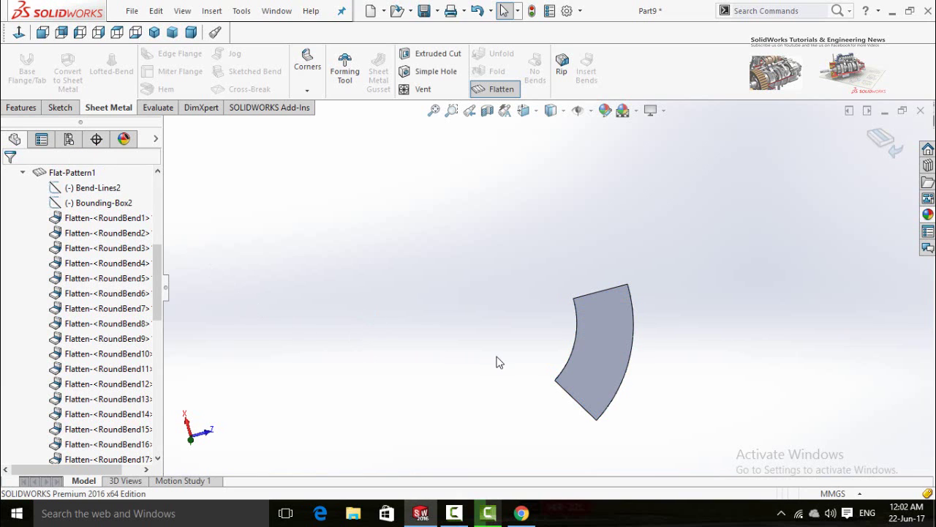
scroll(629, 366, "down", 3)
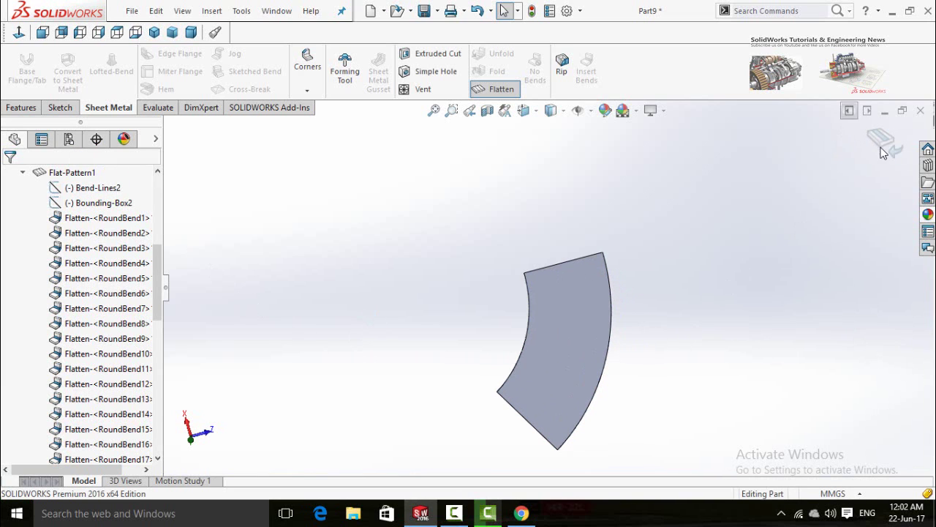
mouse_move(651, 374)
middle_mouse_down()
mouse_move(612, 224)
mouse_move(524, 458)
middle_mouse_up()
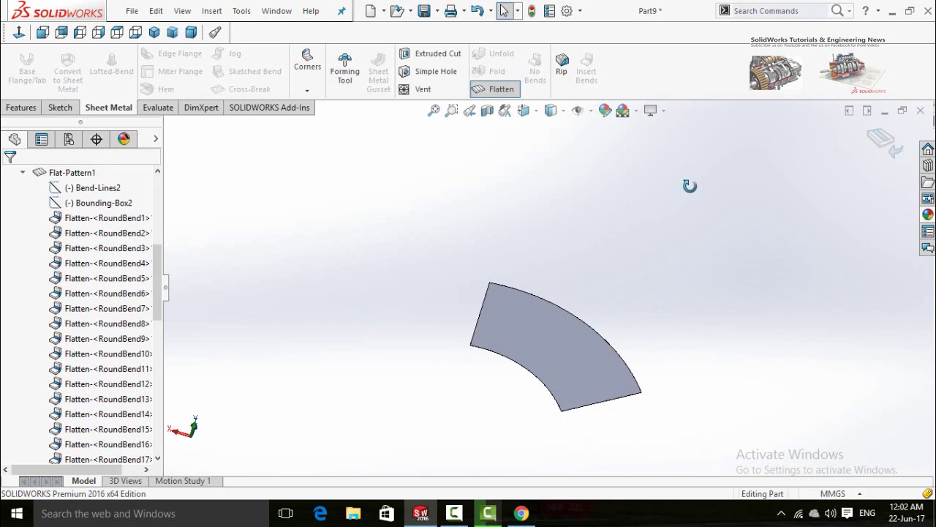
scroll(553, 381, "down", 3)
scroll(572, 363, "up", 2)
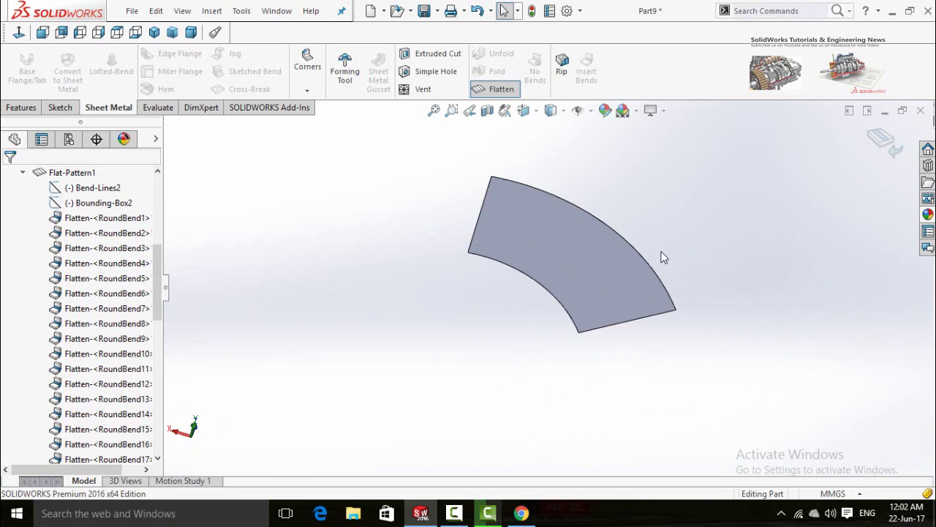
scroll(558, 202, "down", 2)
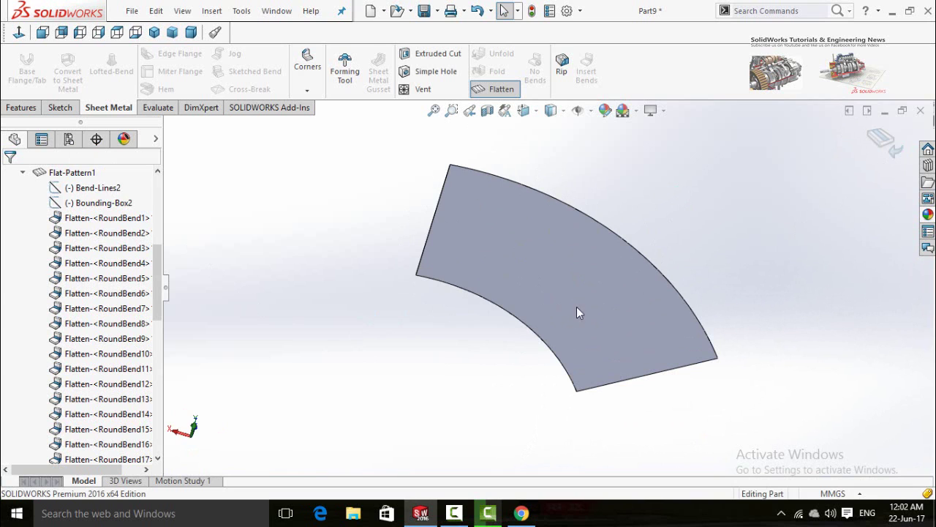
mouse_move(498, 336)
middle_mouse_down()
mouse_move(470, 314)
mouse_move(500, 332)
mouse_move(575, 289)
middle_mouse_up()
- Apply the blue dimpled plastic appearance to the flat pattern
left_click(927, 215)
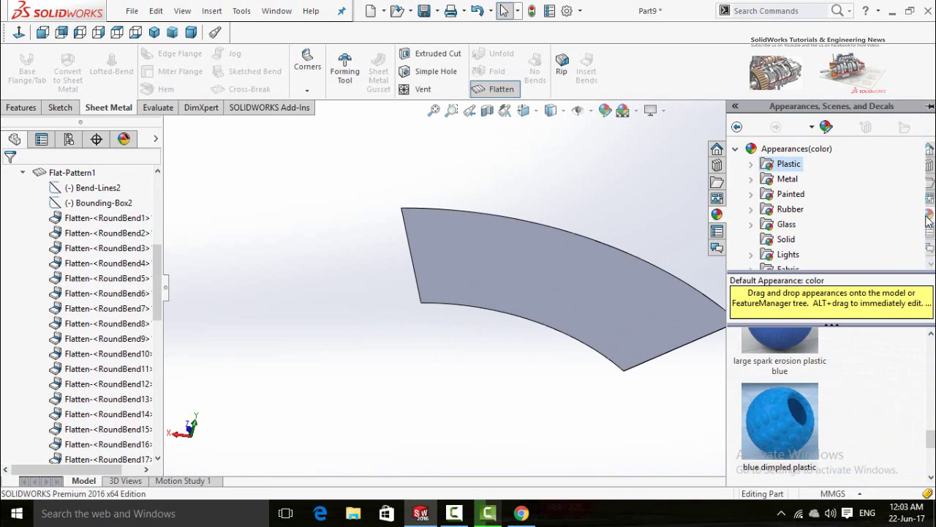
scroll(841, 384, "down", 2)
scroll(841, 384, "down", 2)
scroll(768, 368, "up", 1)
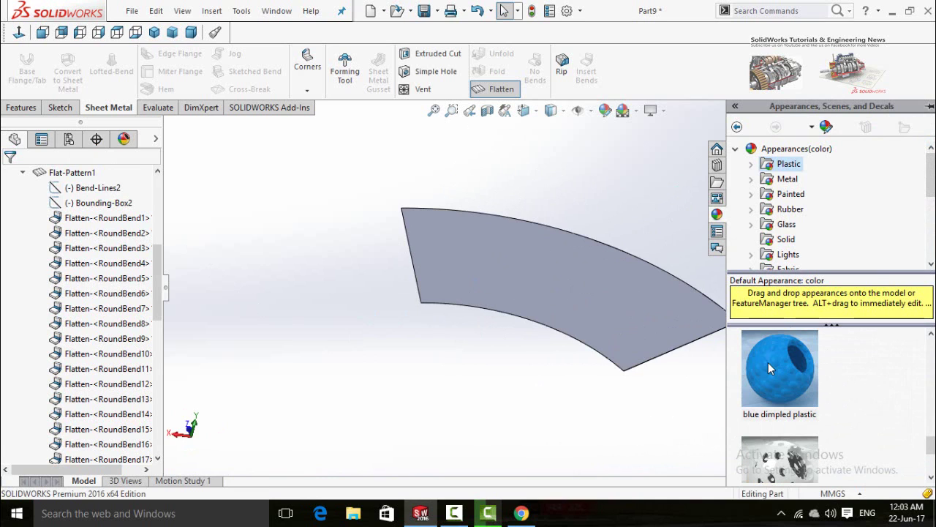
double_click(783, 368)
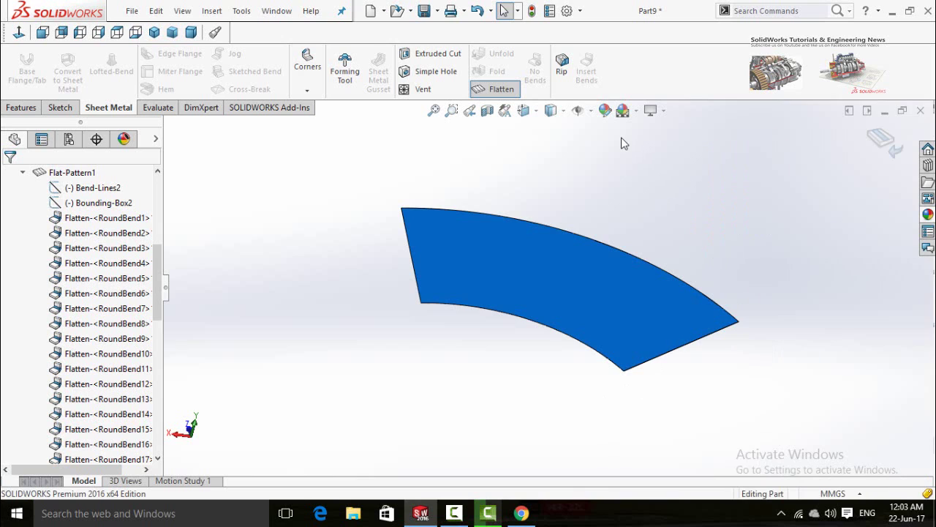
- Turn on Shadows In Shaded Mode and orbit the flat part
left_click(650, 110)
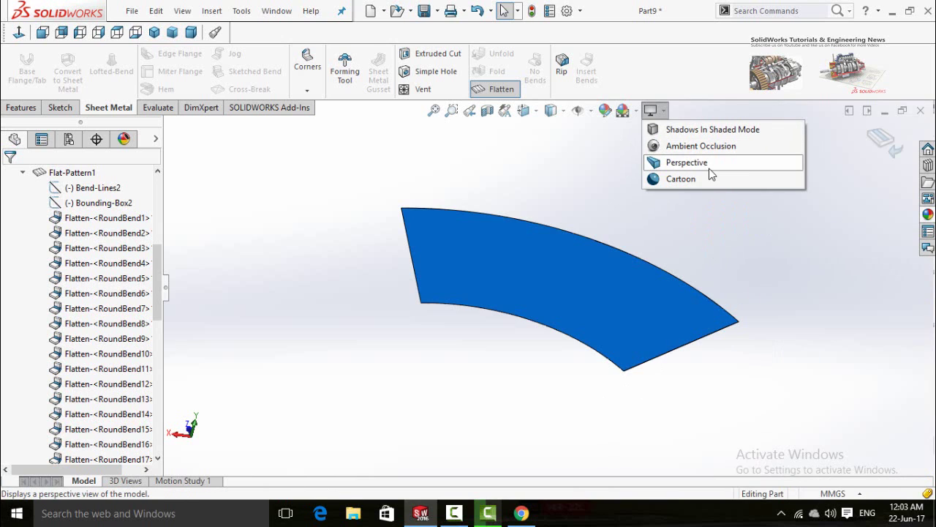
left_click(674, 130)
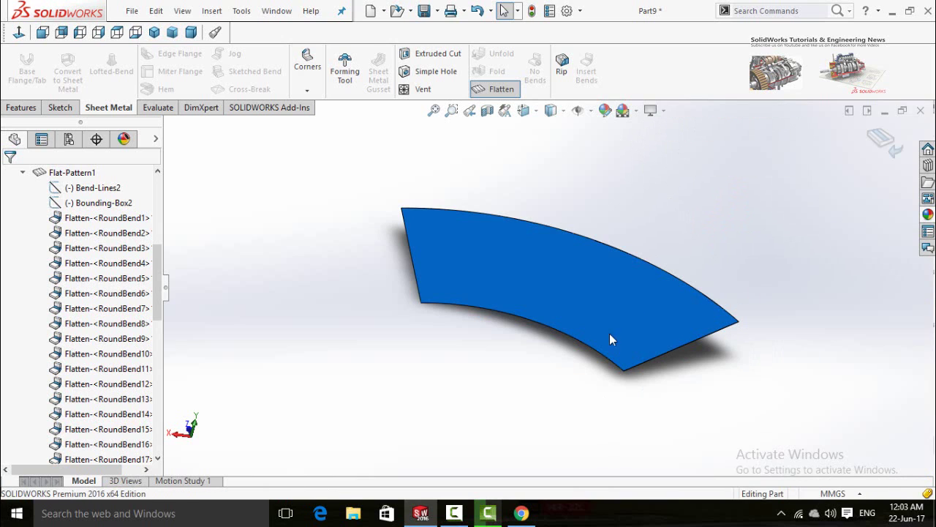
mouse_move(544, 381)
middle_mouse_down()
mouse_move(539, 286)
mouse_move(543, 314)
mouse_move(522, 324)
mouse_move(344, 290)
mouse_move(295, 262)
middle_mouse_up()
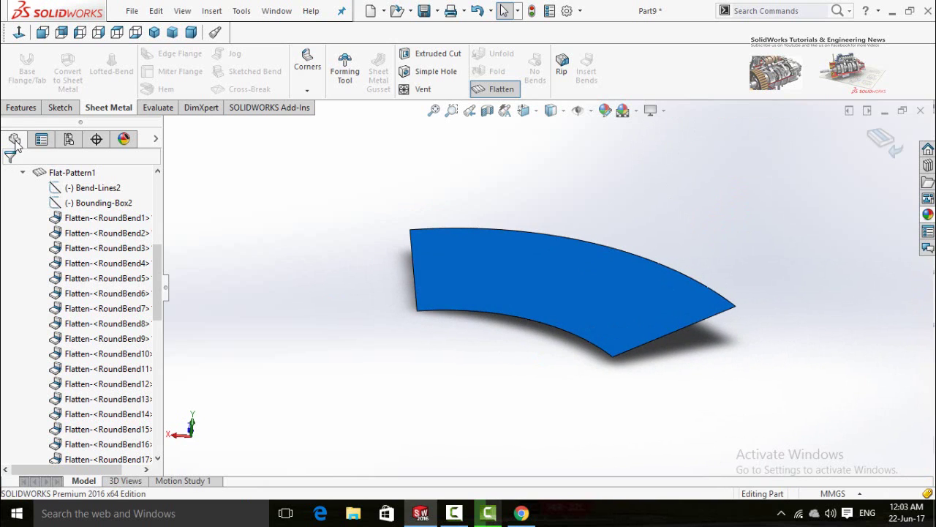
- Start Smart Dimension and zoom in on the flat pattern's slanted edge
left_click(53, 108)
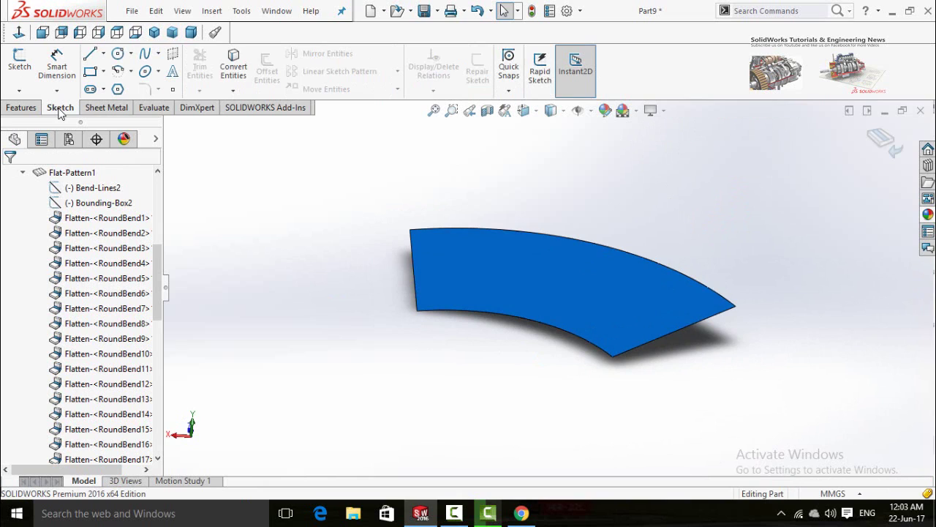
left_click(57, 66)
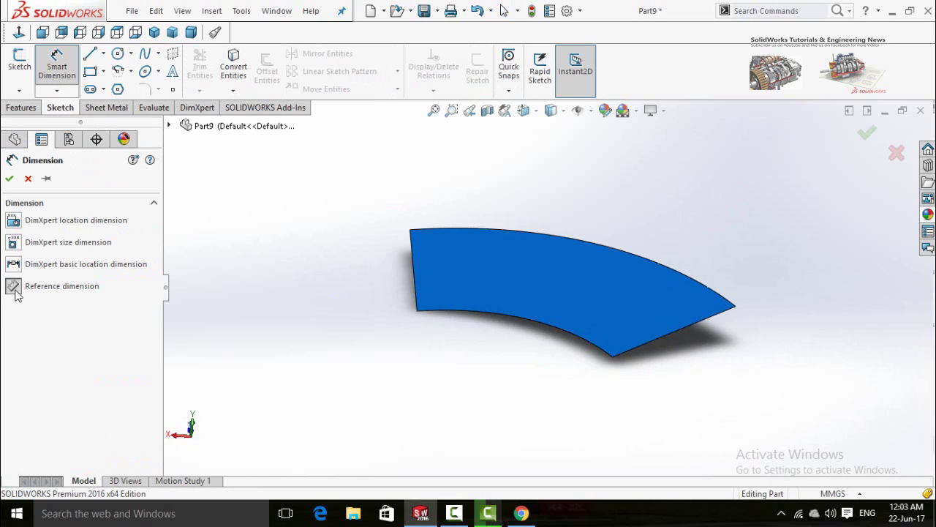
middle_click_drag(468, 370, 516, 332)
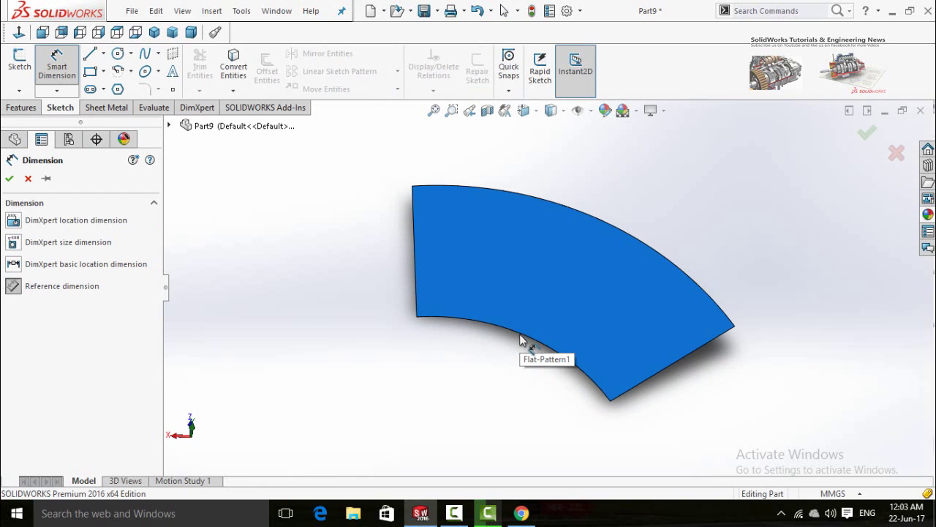
left_click(412, 187)
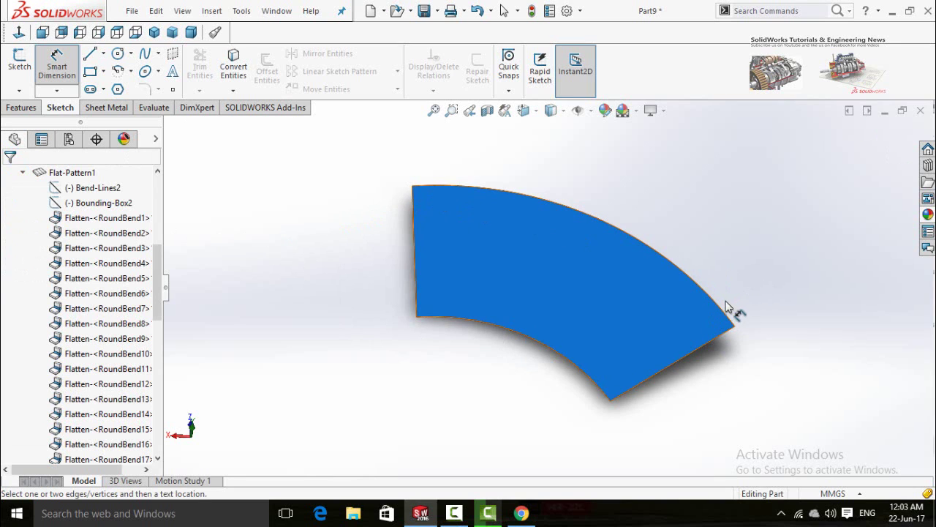
scroll(740, 319, "down", 1)
scroll(740, 329, "down", 1)
scroll(719, 348, "down", 1)
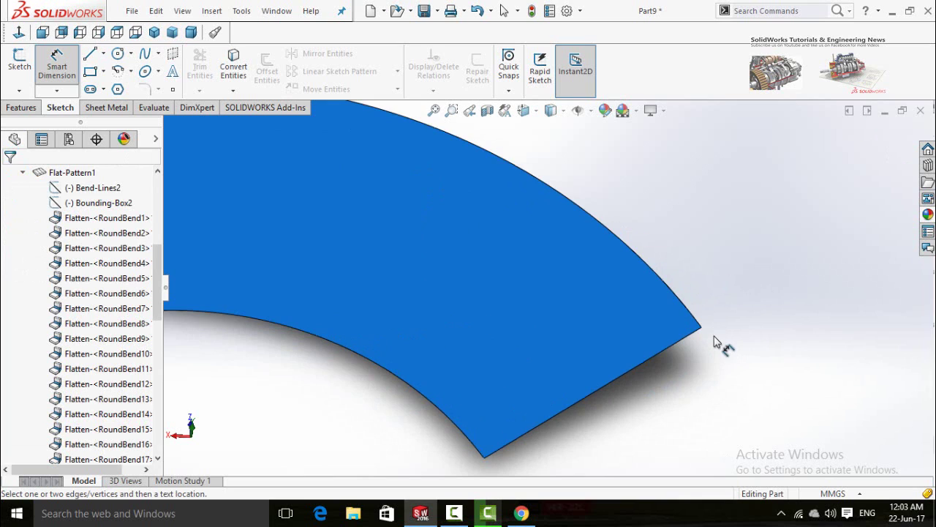
scroll(702, 333, "down", 1)
scroll(696, 328, "down", 1)
scroll(621, 330, "down", 1)
scroll(598, 339, "down", 1)
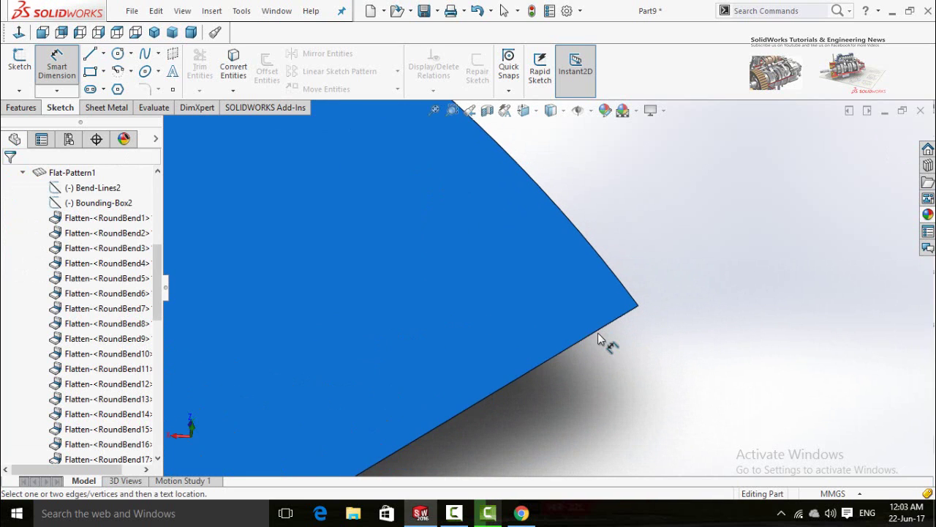
- Read the slanted edge as 618.01 mm, cancel the dimension and zoom back out
left_click(610, 340)
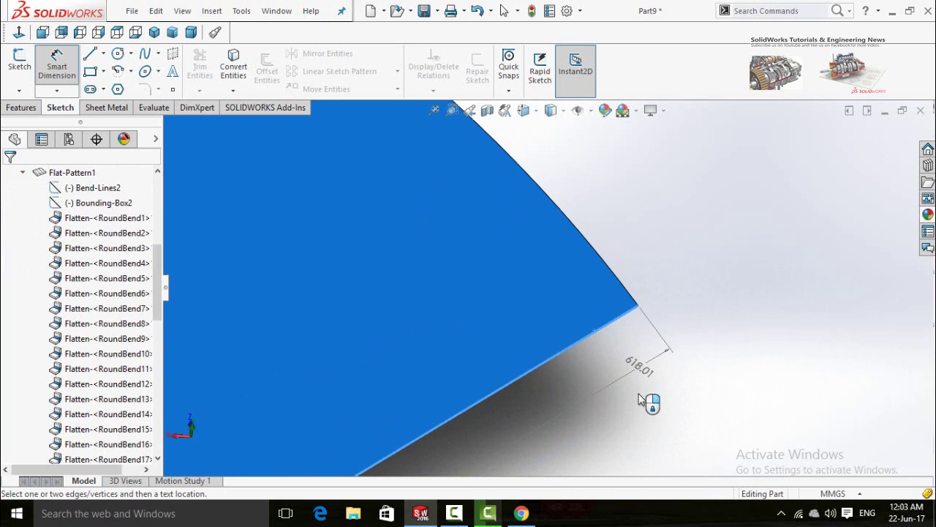
scroll(648, 400, "up", 1)
scroll(553, 402, "up", 1)
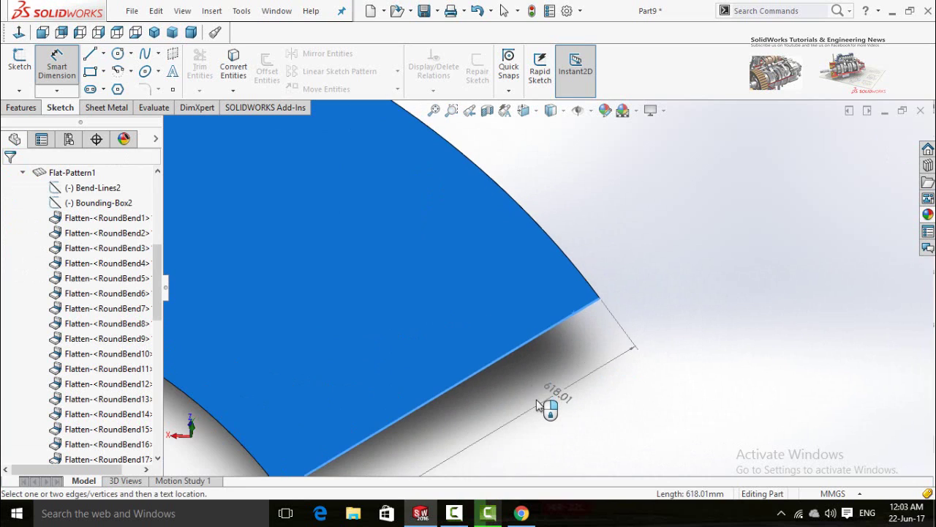
scroll(536, 400, "up", 1)
scroll(532, 396, "up", 1)
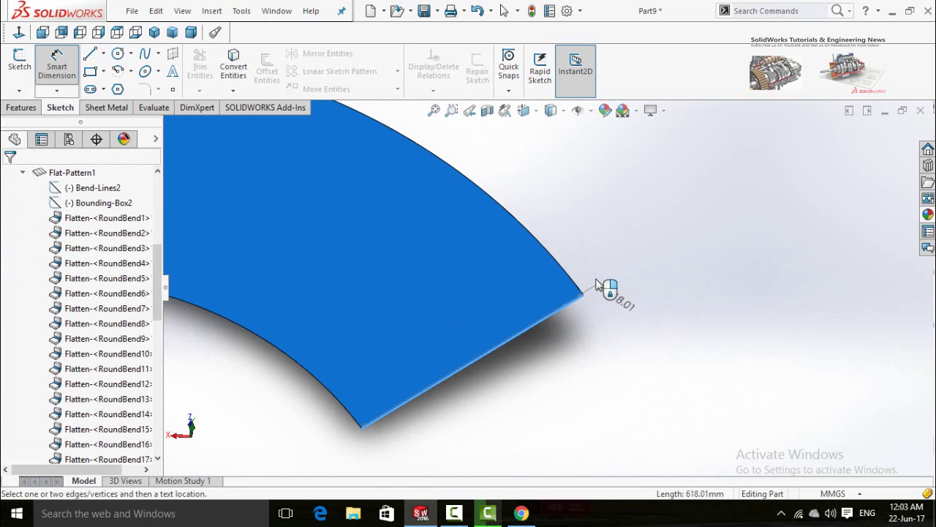
key("Escape")
key("Escape")
scroll(575, 300, "down", 1)
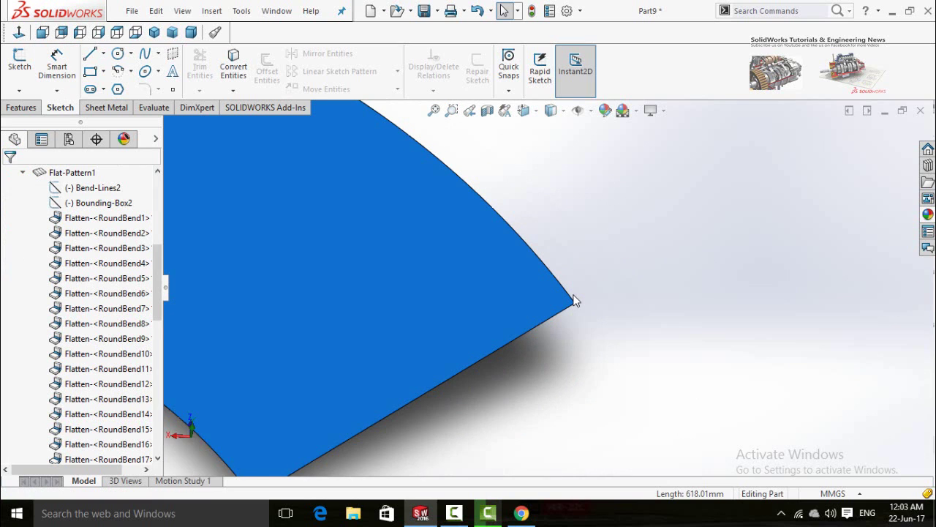
scroll(616, 349, "up", 1)
scroll(614, 348, "up", 1)
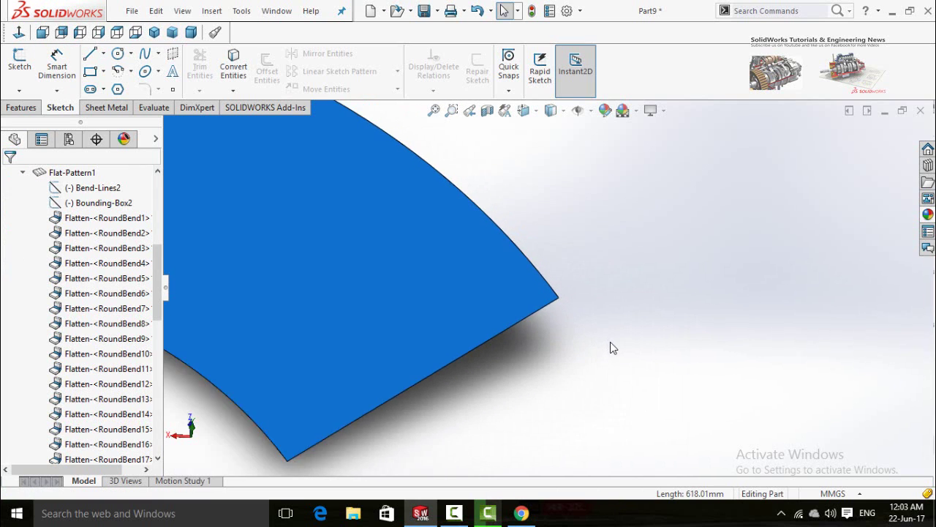
scroll(611, 345, "up", 1)
scroll(611, 346, "up", 2)
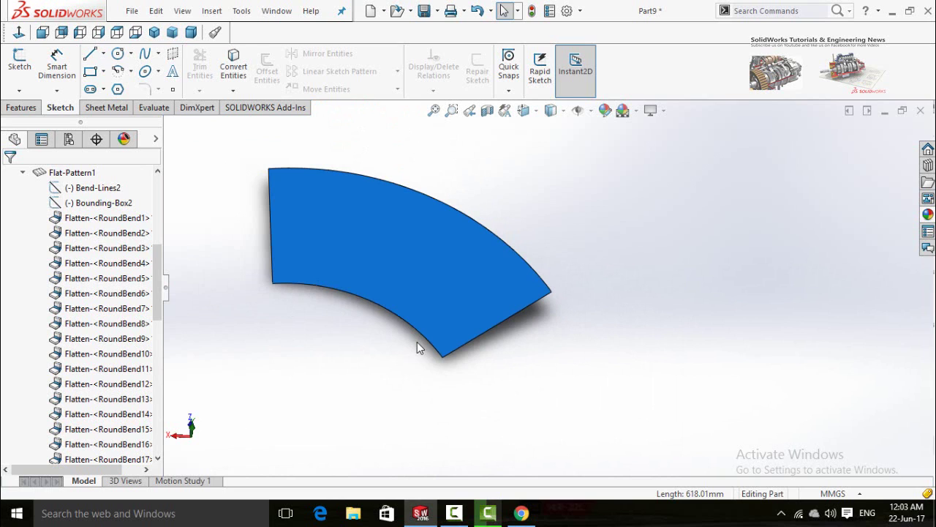
- Start a new sketch on the flat face with the 3 Point Arc tool
left_click(390, 242)
left_click(442, 204)
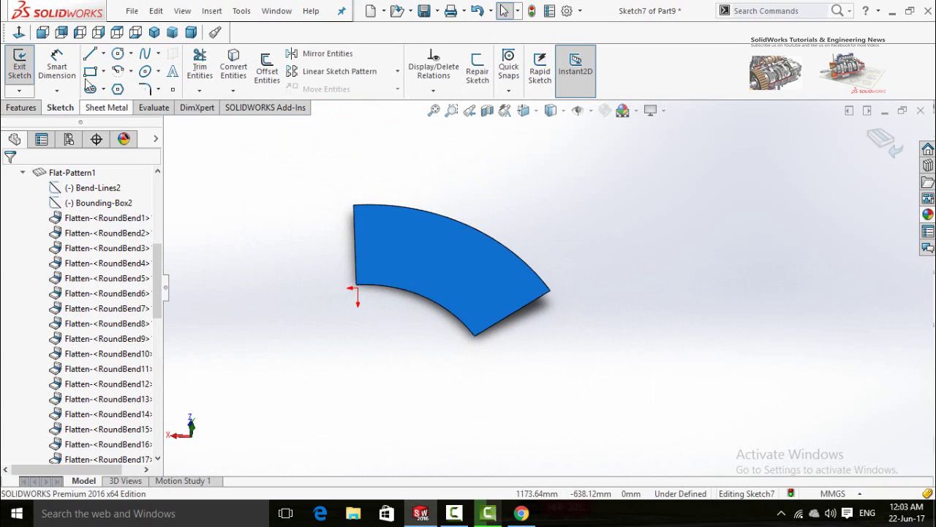
left_click(131, 71)
left_click(148, 125)
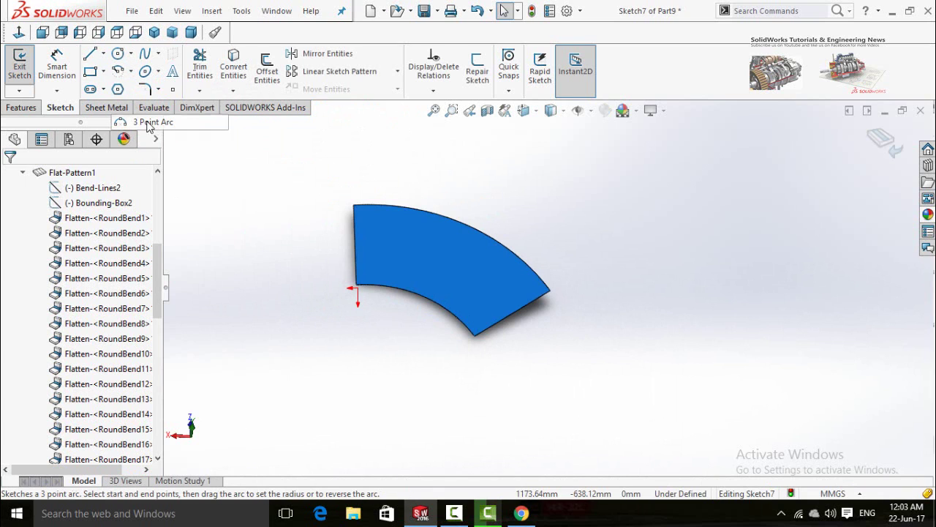
scroll(366, 300, "down", 1)
scroll(374, 292, "down", 1)
scroll(377, 291, "down", 2)
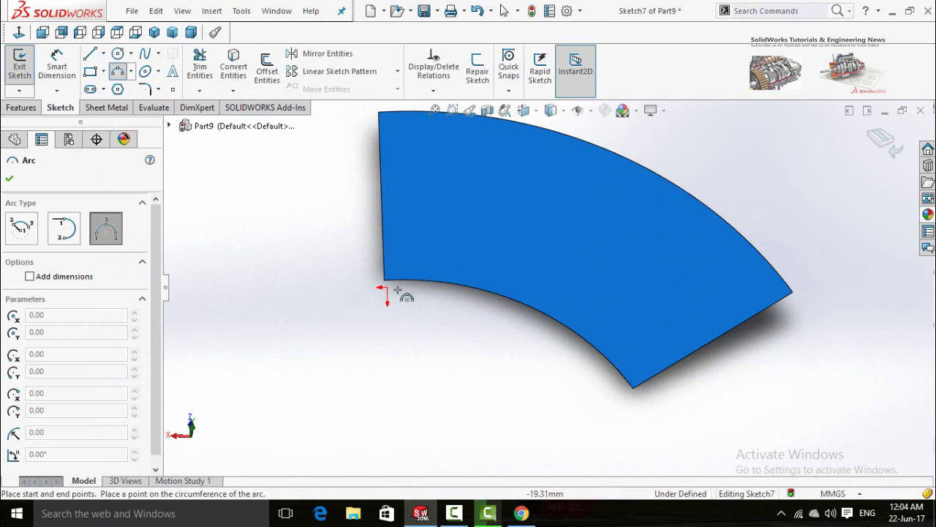
scroll(389, 291, "down", 1)
scroll(392, 288, "down", 1)
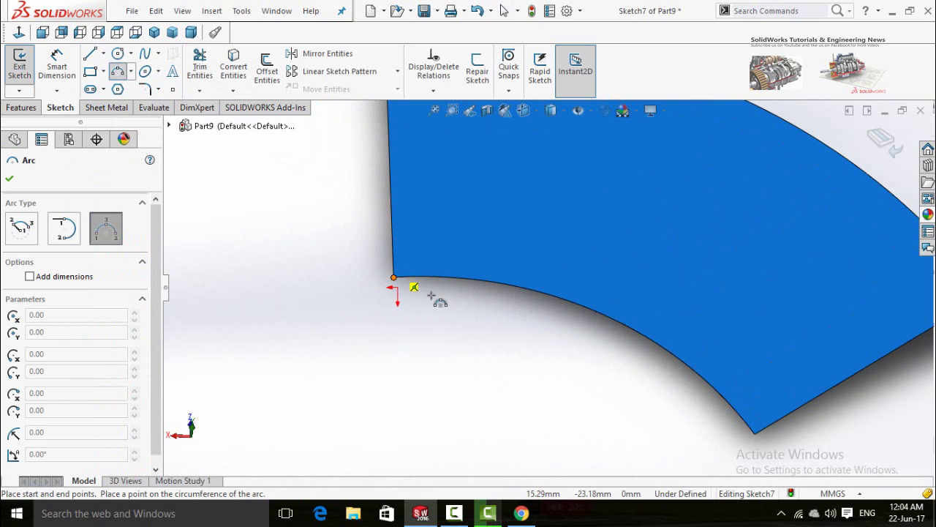
- Trace a 3-point arc along the flat pattern's inner curved edge
left_click(394, 277)
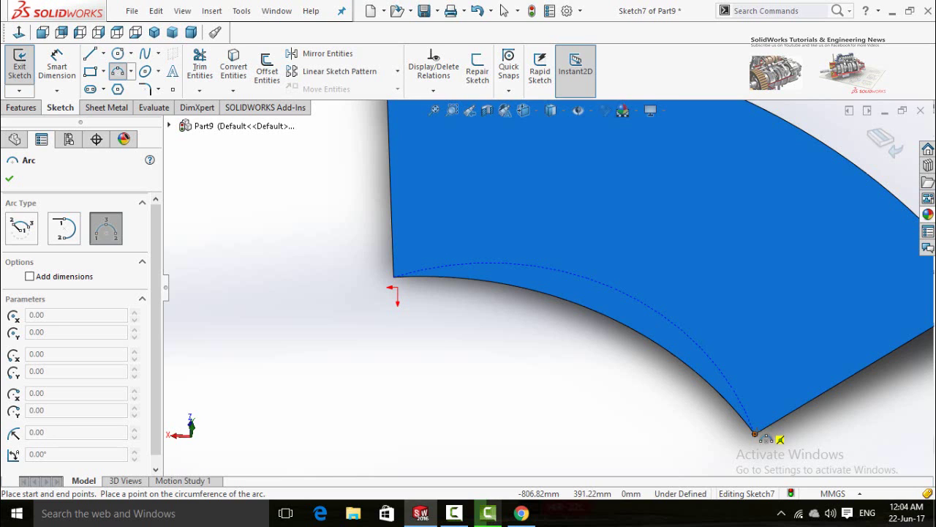
left_click(756, 434)
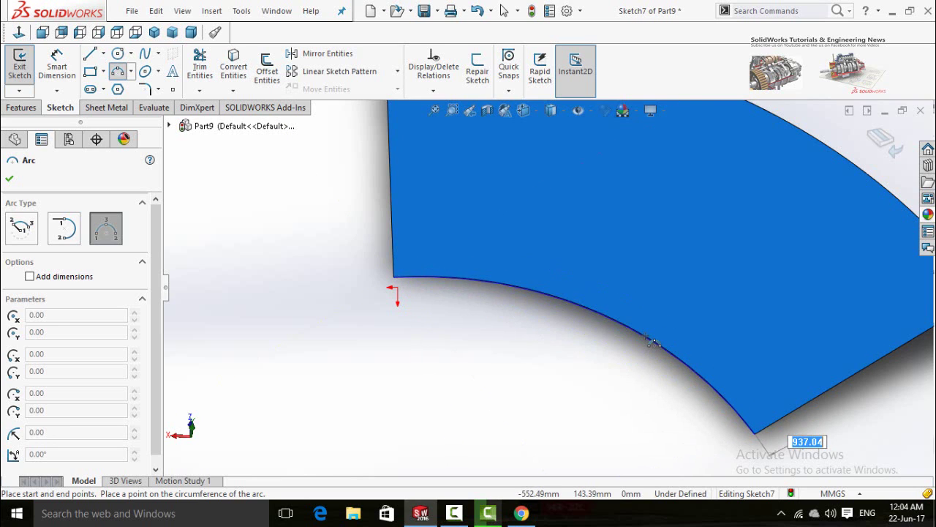
left_click(601, 316)
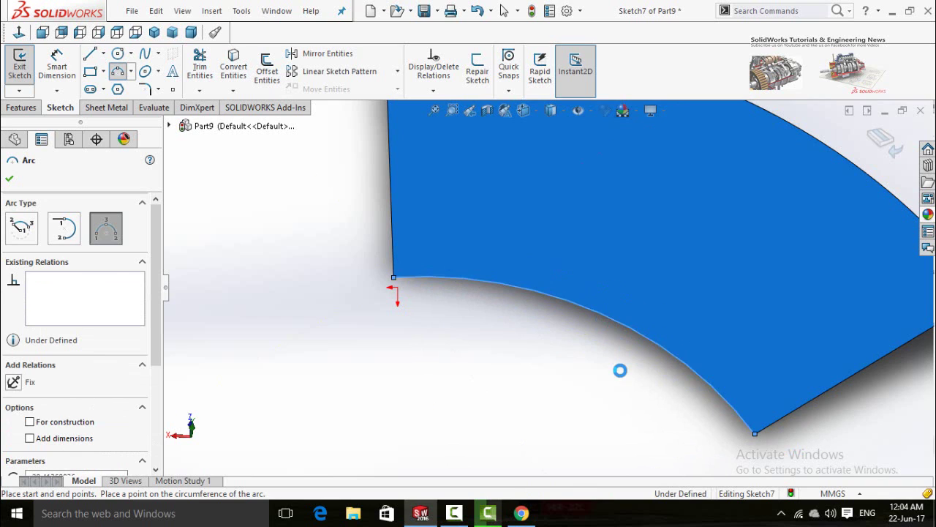
scroll(620, 370, "up", 2)
scroll(620, 370, "up", 2)
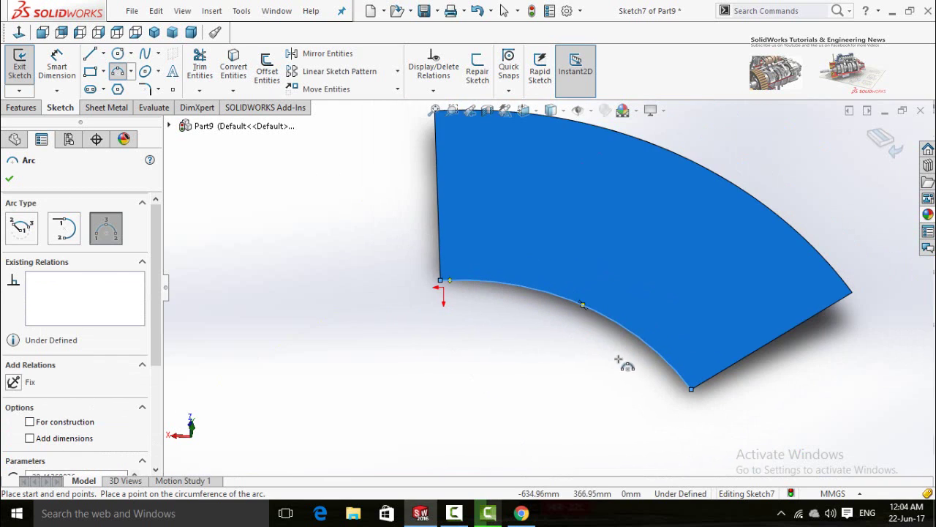
scroll(539, 171, "down", 2)
scroll(512, 163, "down", 2)
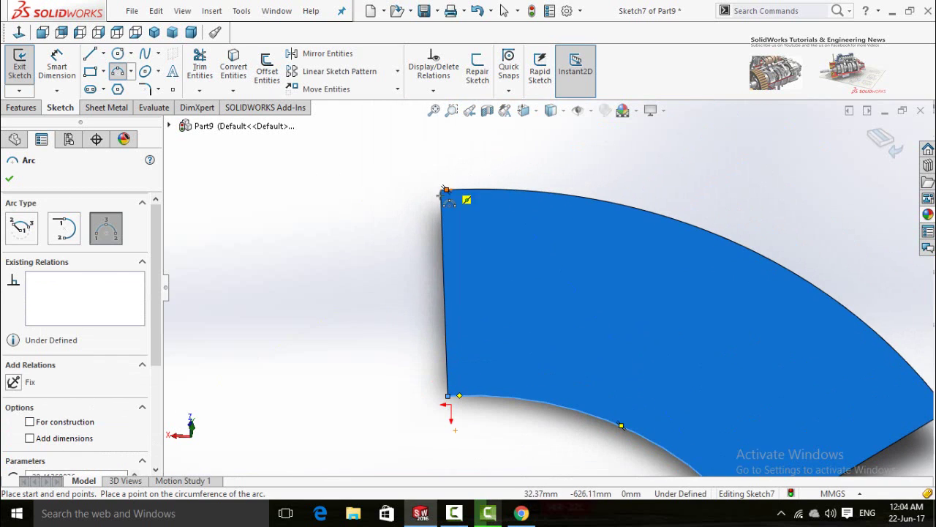
- Trace a matching 3-point arc along the outer curved edge and confirm it
left_click(441, 191)
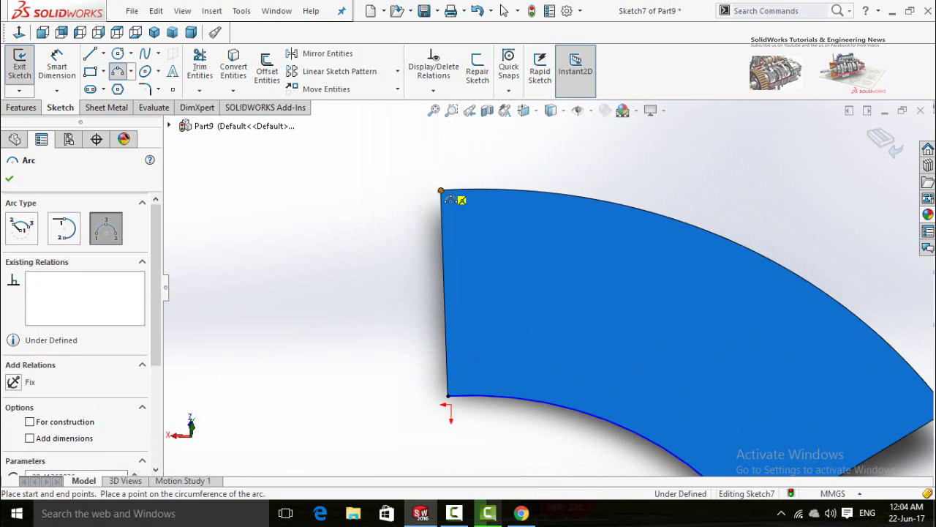
scroll(841, 351, "up", 2)
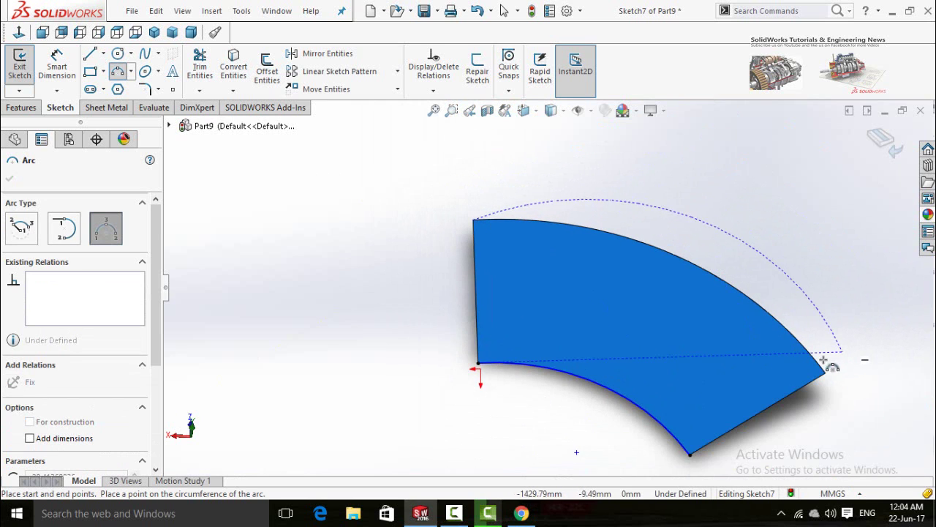
scroll(819, 363, "down", 2)
scroll(786, 362, "down", 1)
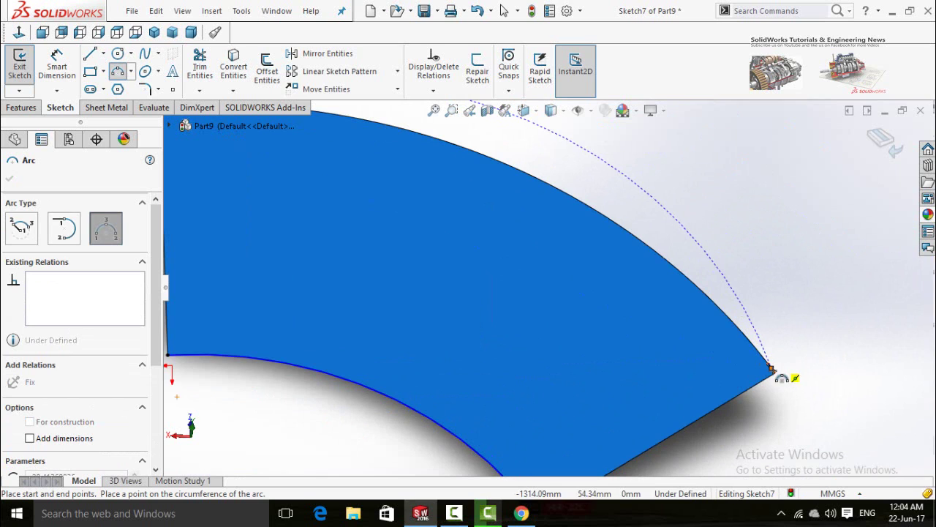
left_click(775, 374)
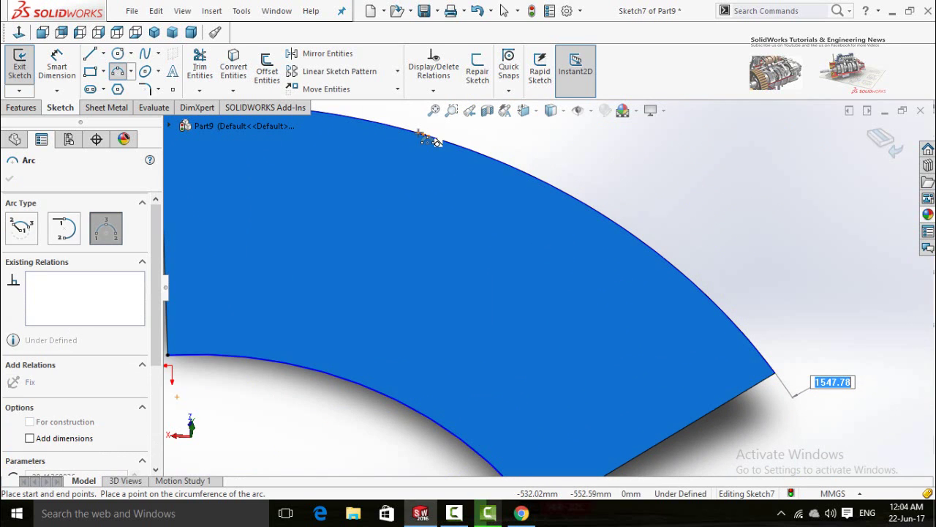
left_click(439, 142)
scroll(395, 242, "up", 2)
scroll(397, 243, "up", 2)
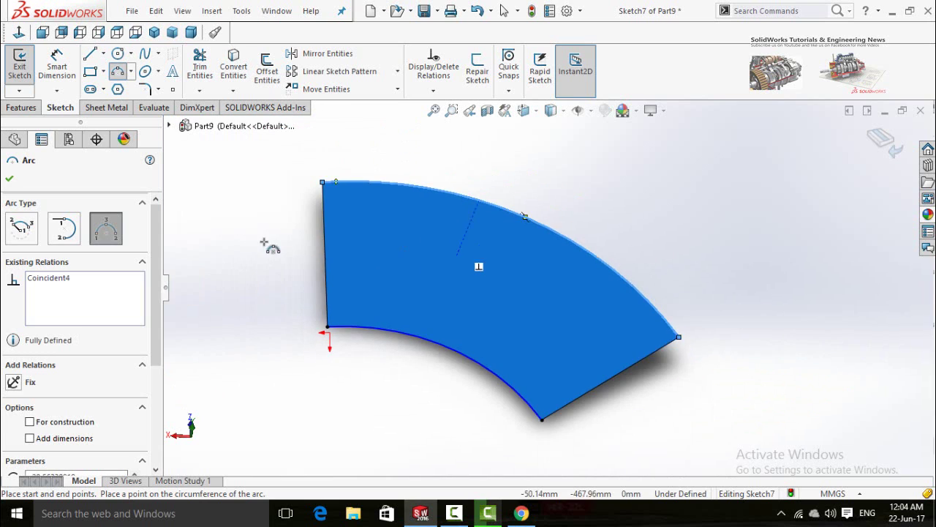
scroll(330, 245, "up", 1)
left_click(9, 177)
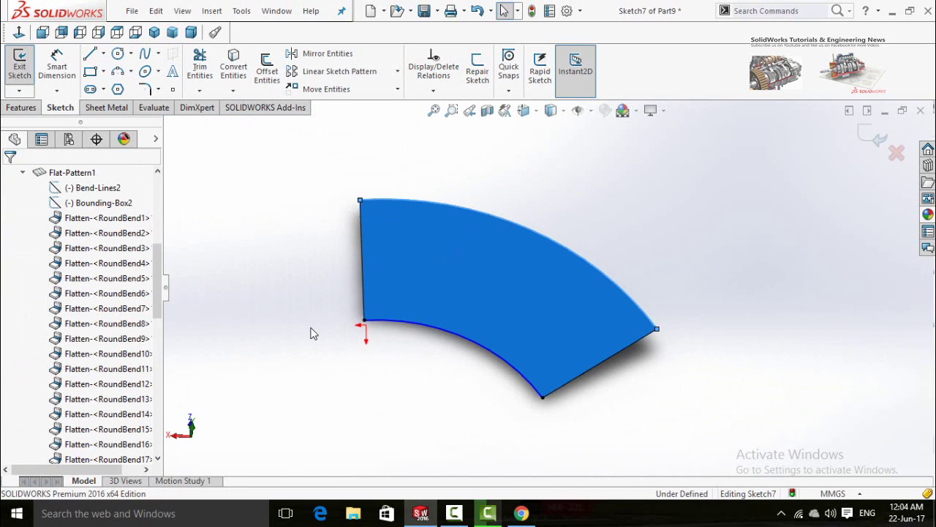
left_click(57, 64)
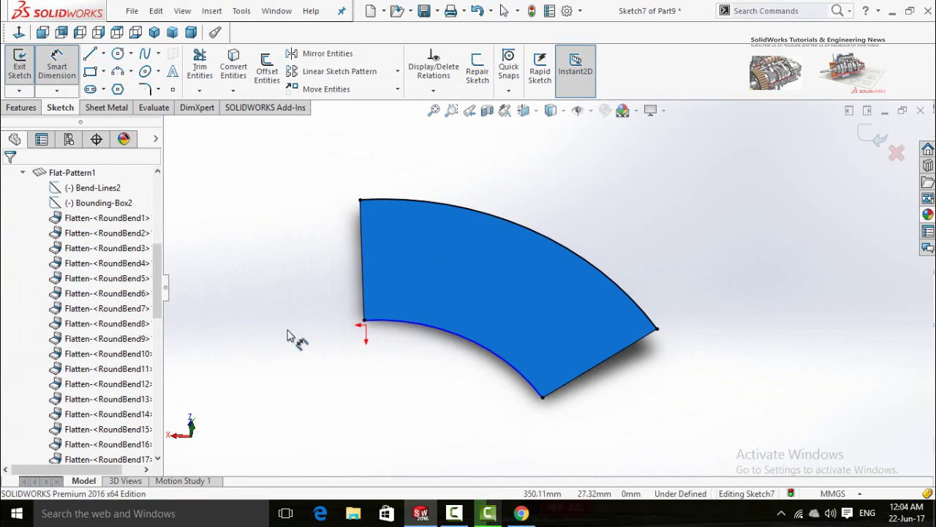
scroll(410, 333, "down", 1)
scroll(411, 335, "down", 1)
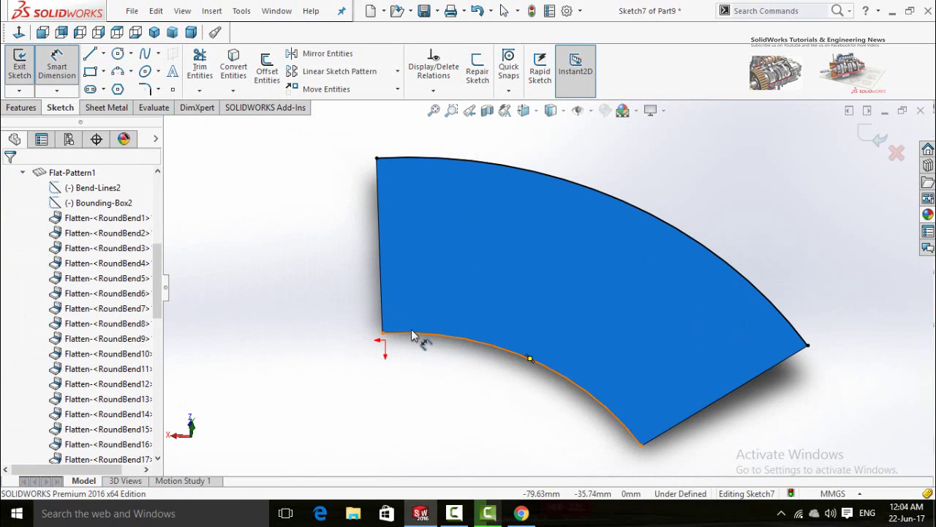
left_click(406, 337)
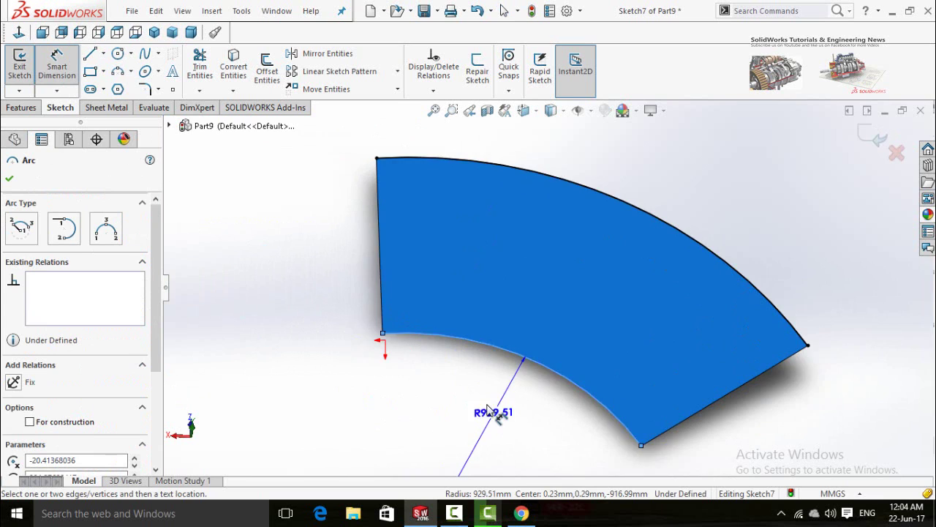
scroll(419, 364, "up", 2)
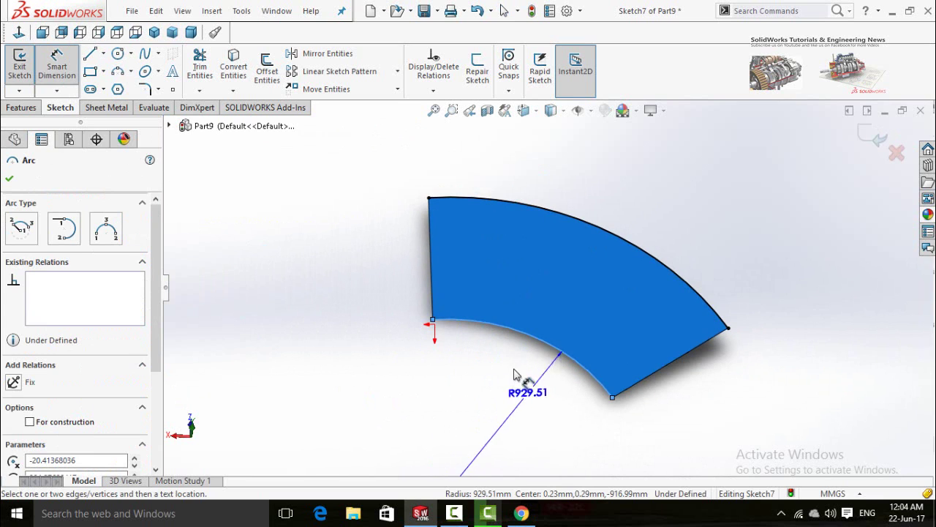
key("Escape")
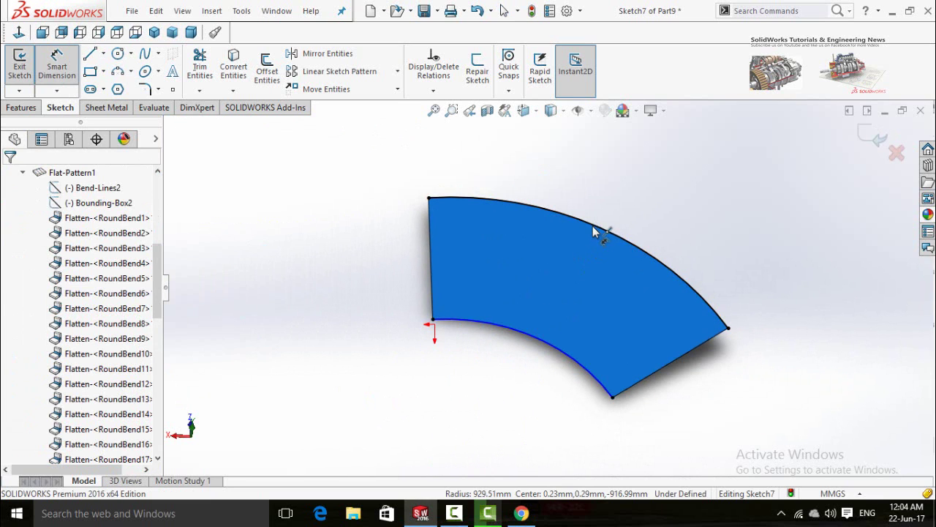
left_click(491, 335)
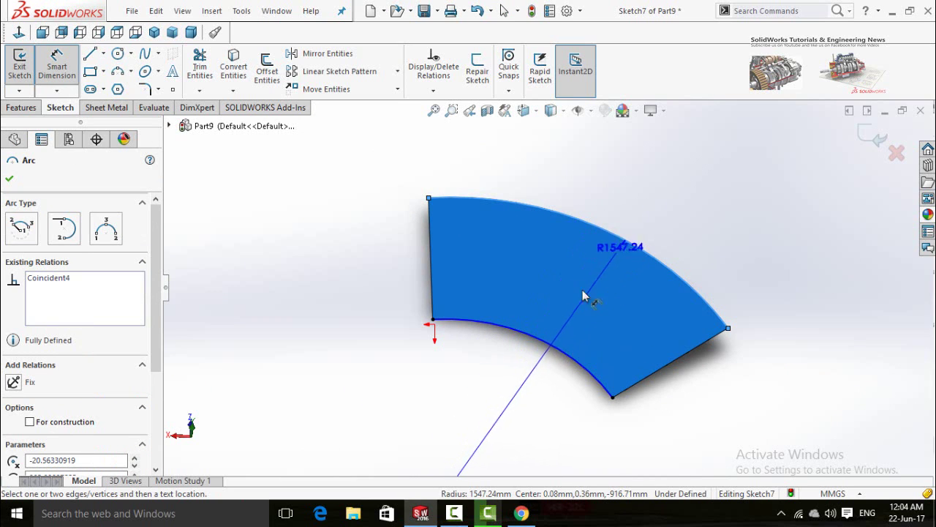
left_click(554, 357)
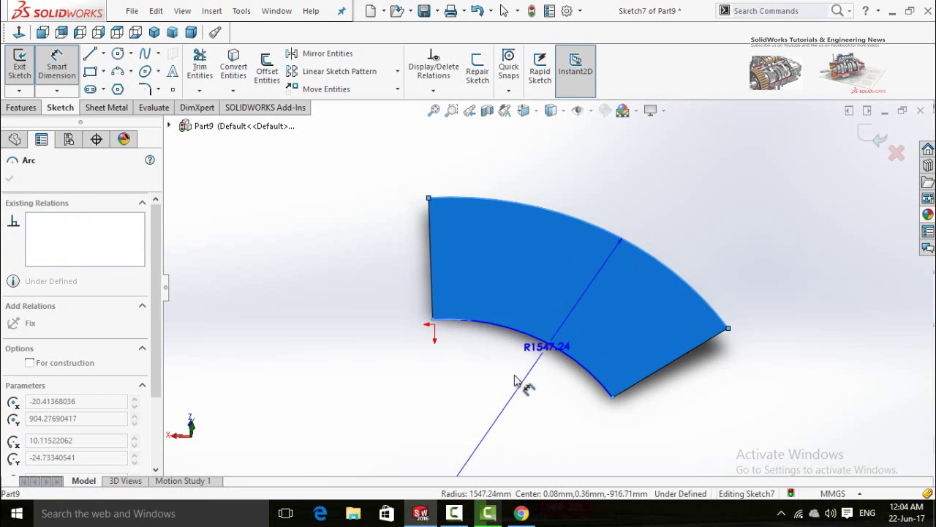
key("Escape")
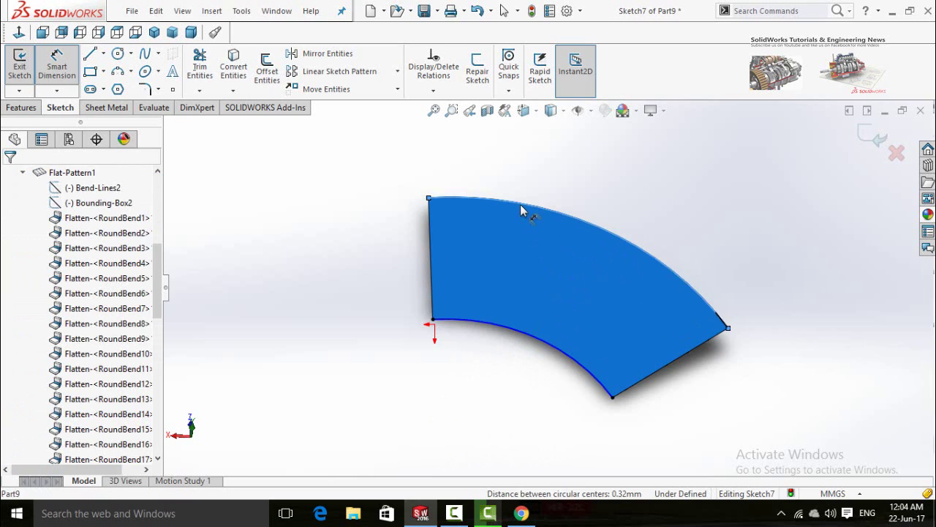
key("Escape")
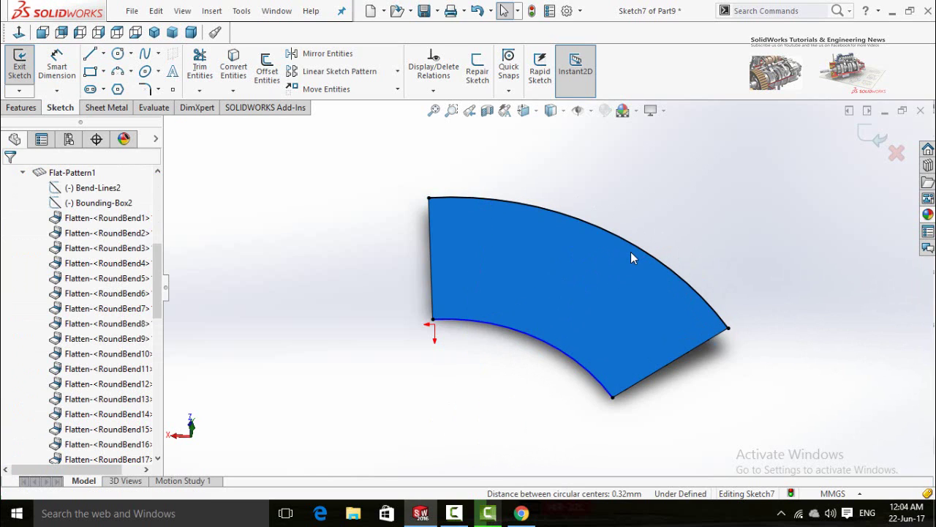
scroll(630, 251, "up", 1)
scroll(530, 334, "down", 2)
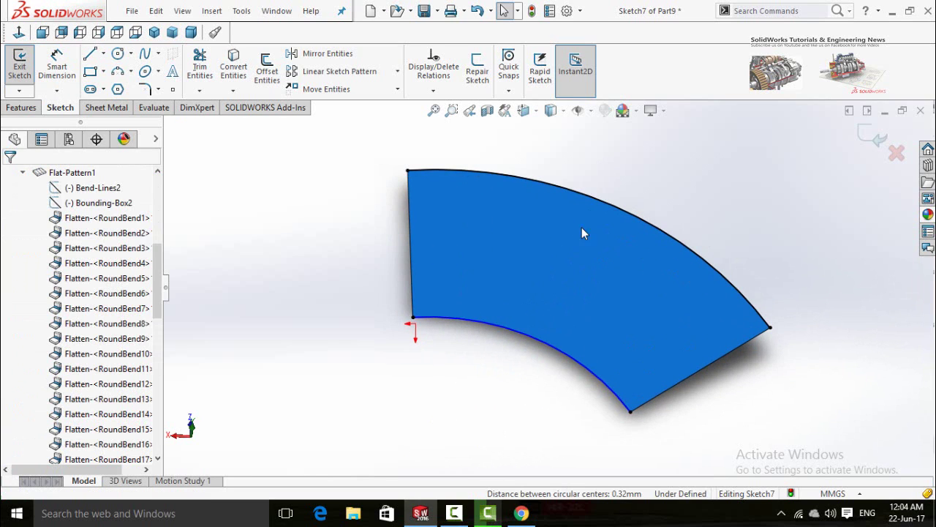
- Draw a construction centerline in Sketch7 from the inner arc to the outer arc
left_click(103, 53)
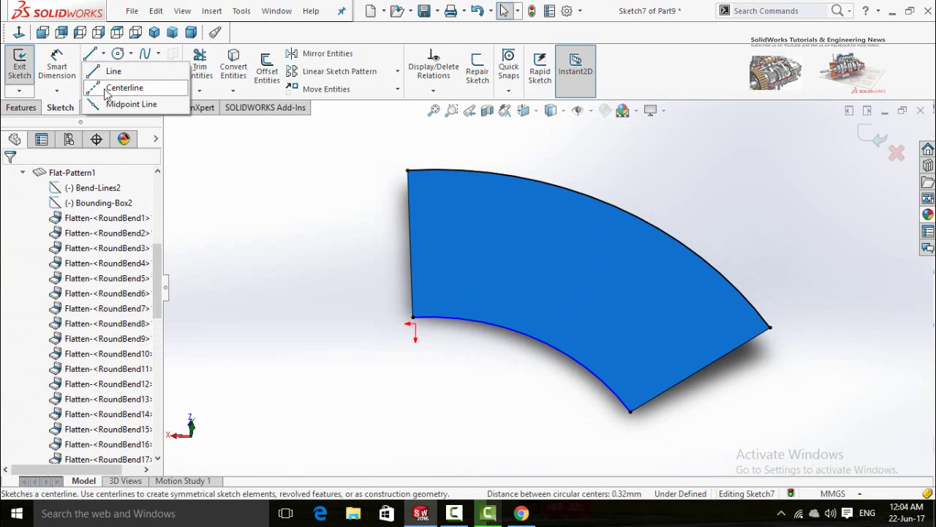
left_click(107, 89)
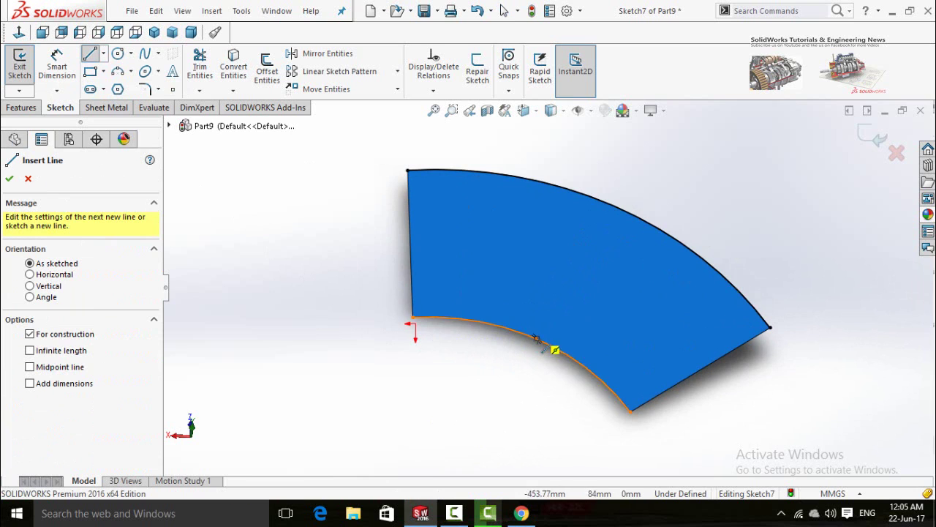
left_click(538, 338)
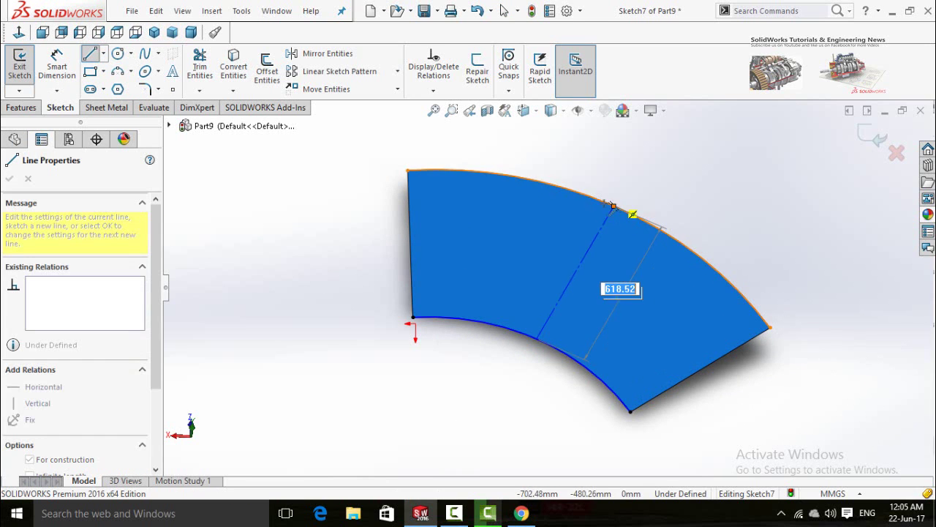
left_click(614, 207)
key("Escape")
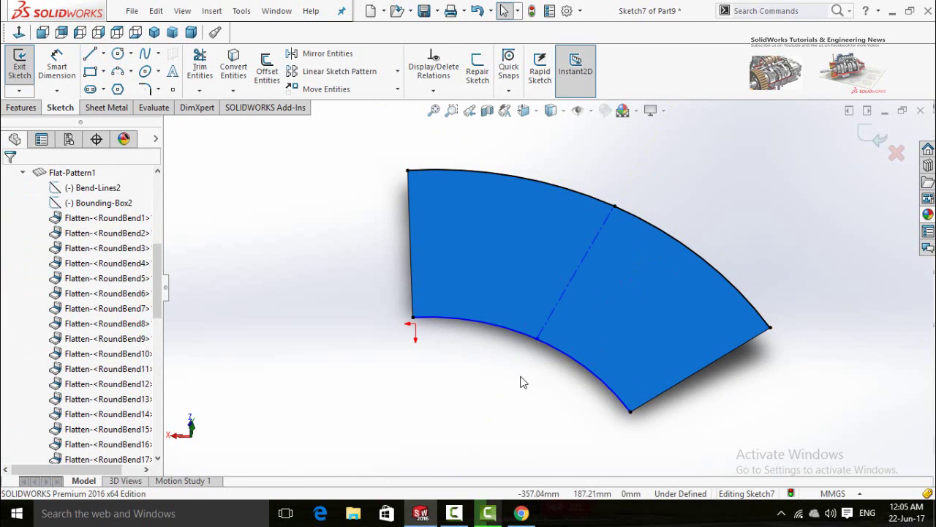
right_click_drag(319, 284, 315, 160)
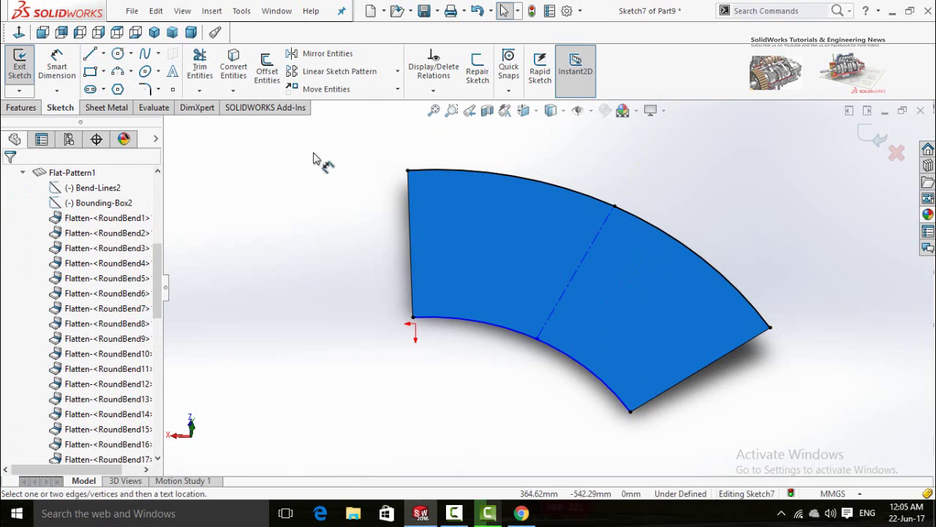
left_click(556, 306)
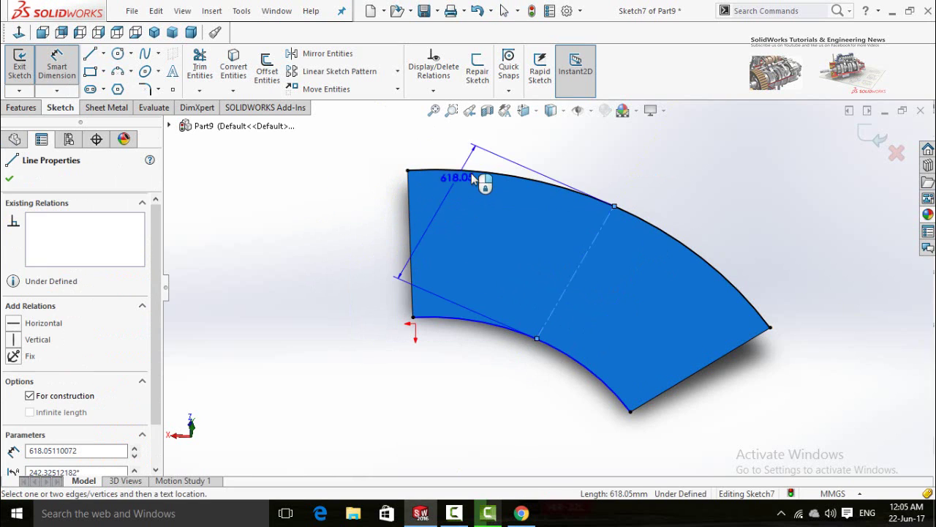
left_click(388, 167)
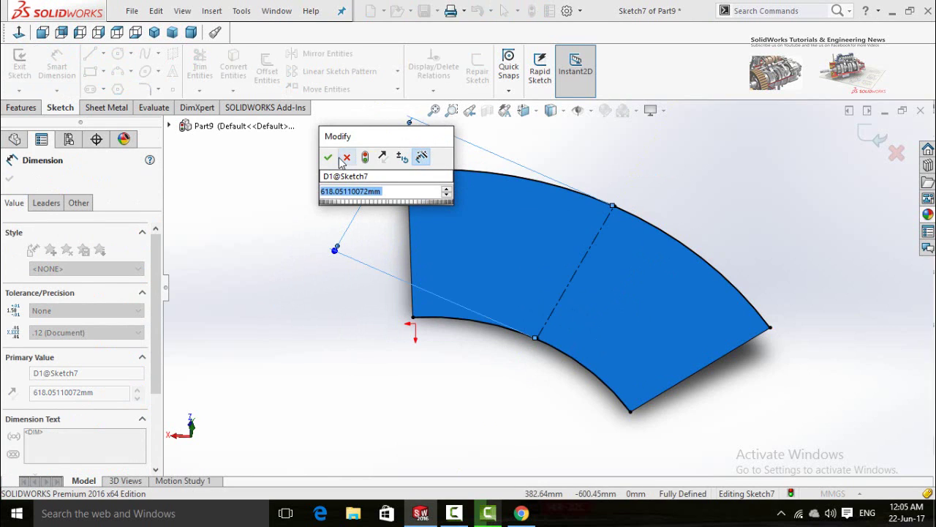
key("Return")
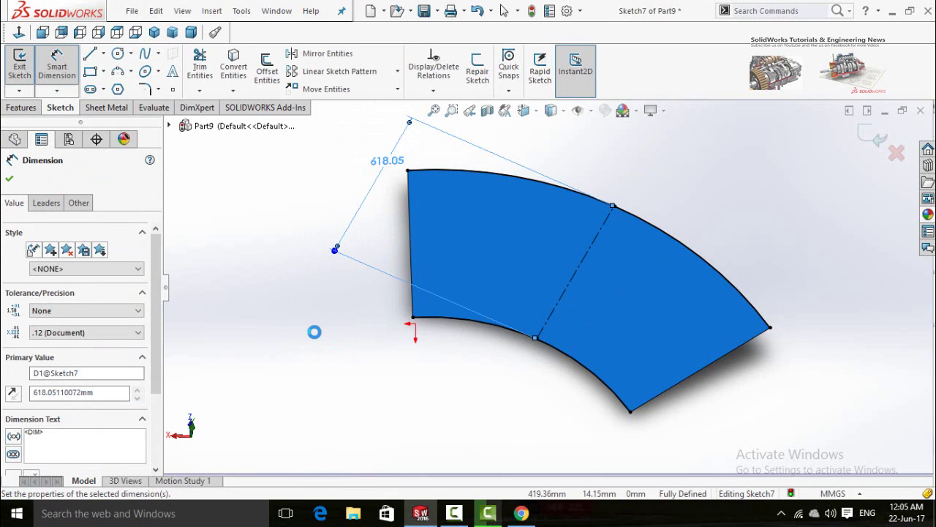
key("Escape")
left_click(350, 262)
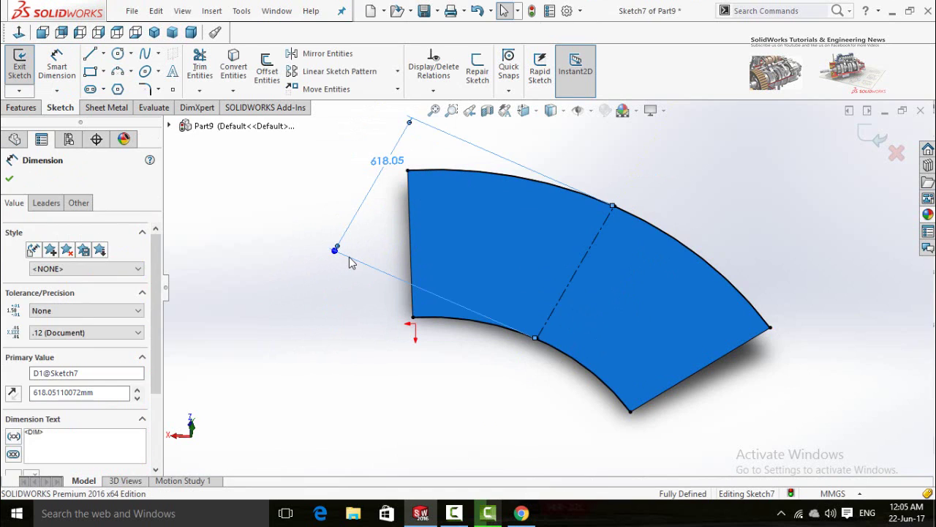
key("Delete")
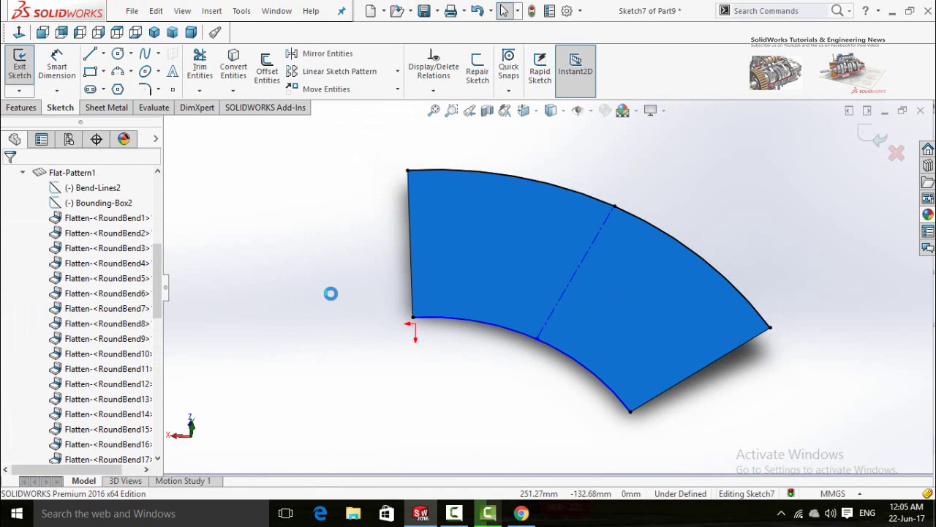
key("f")
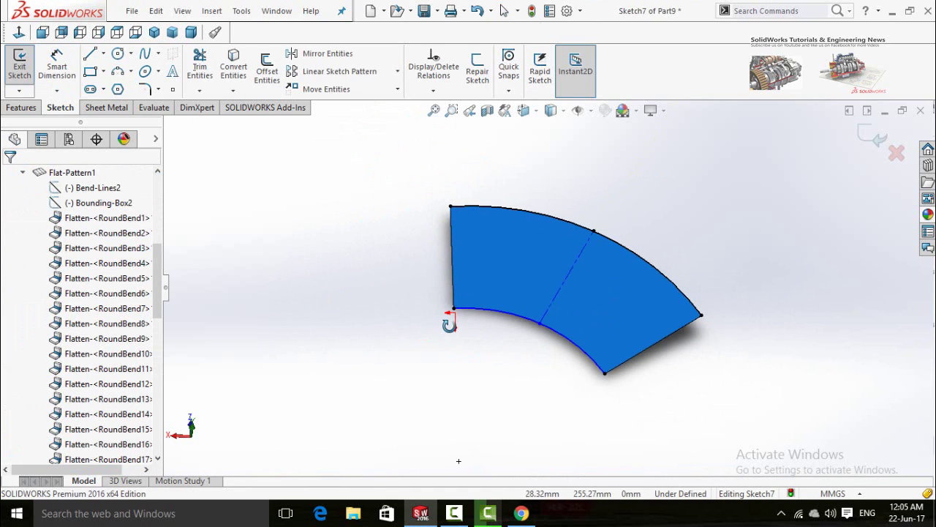
middle_click_drag(455, 368, 461, 373)
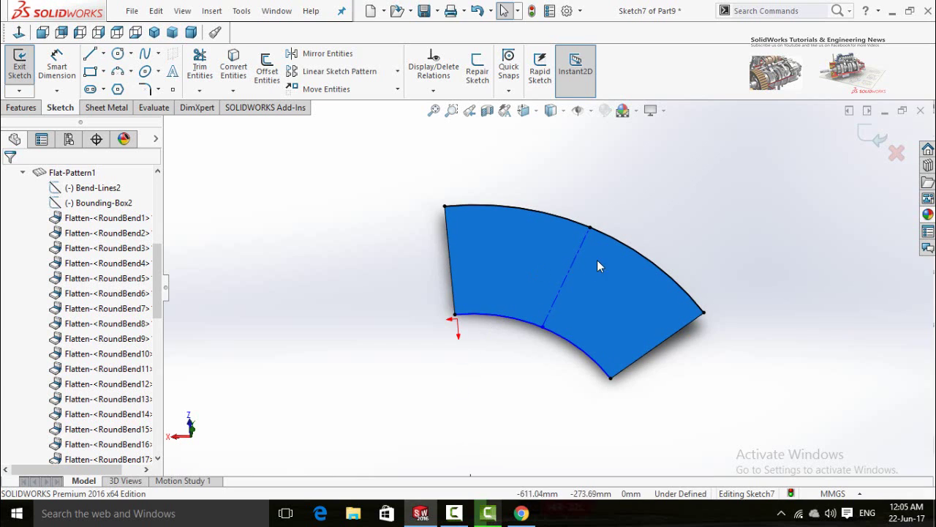
- Exit Sketch7, leaving the plain blue fan-shaped blank
left_click(896, 152)
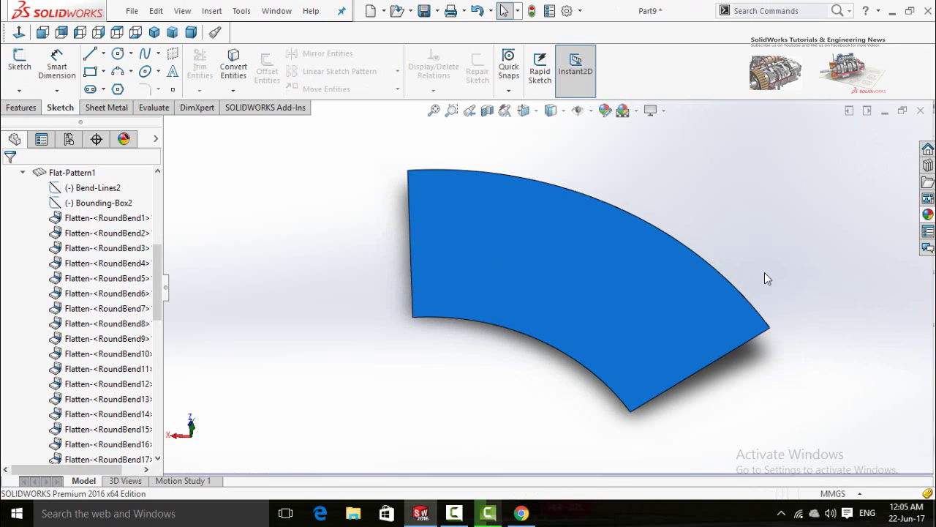